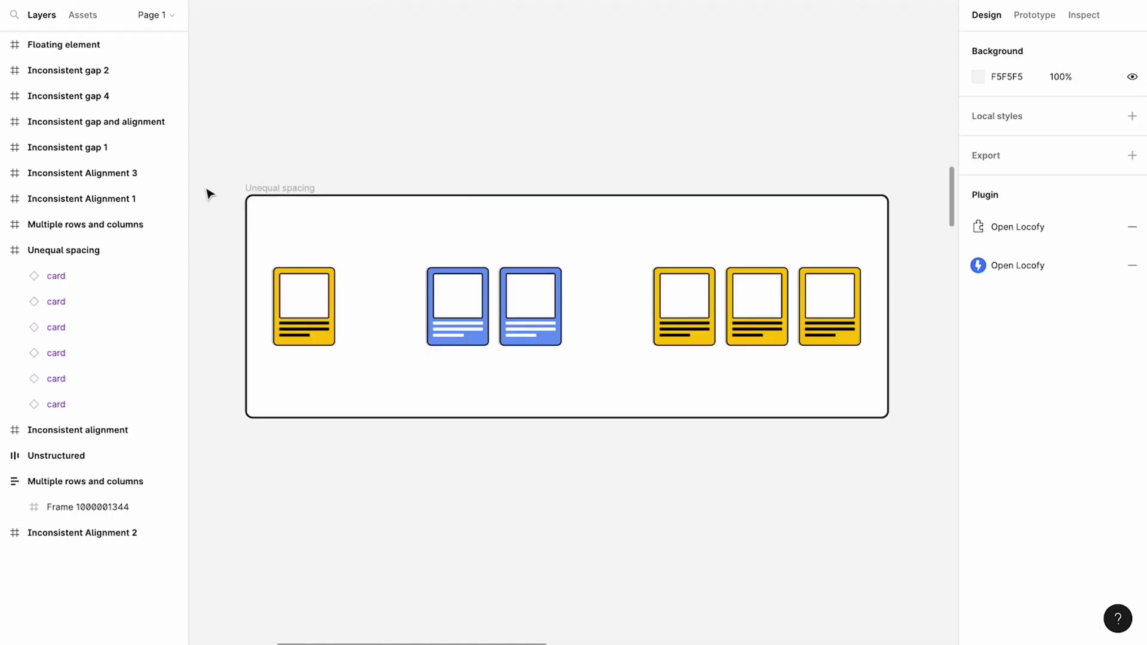
Try adding auto layout directly to the Unequal spacing frame
left_click(276, 188)
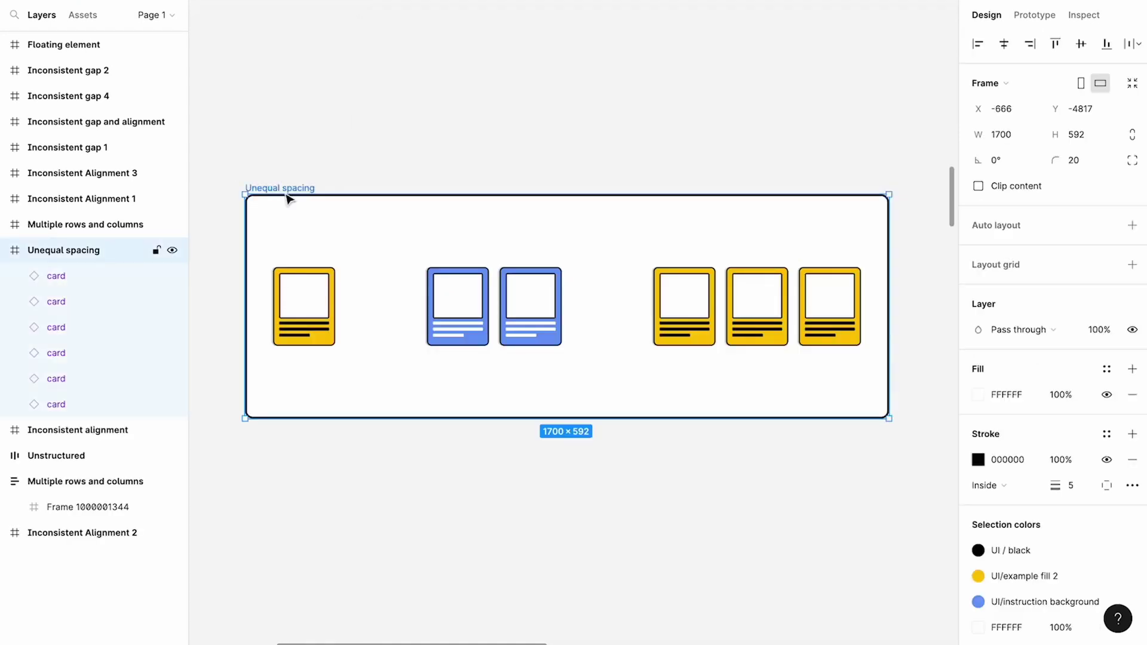
right_click(383, 276)
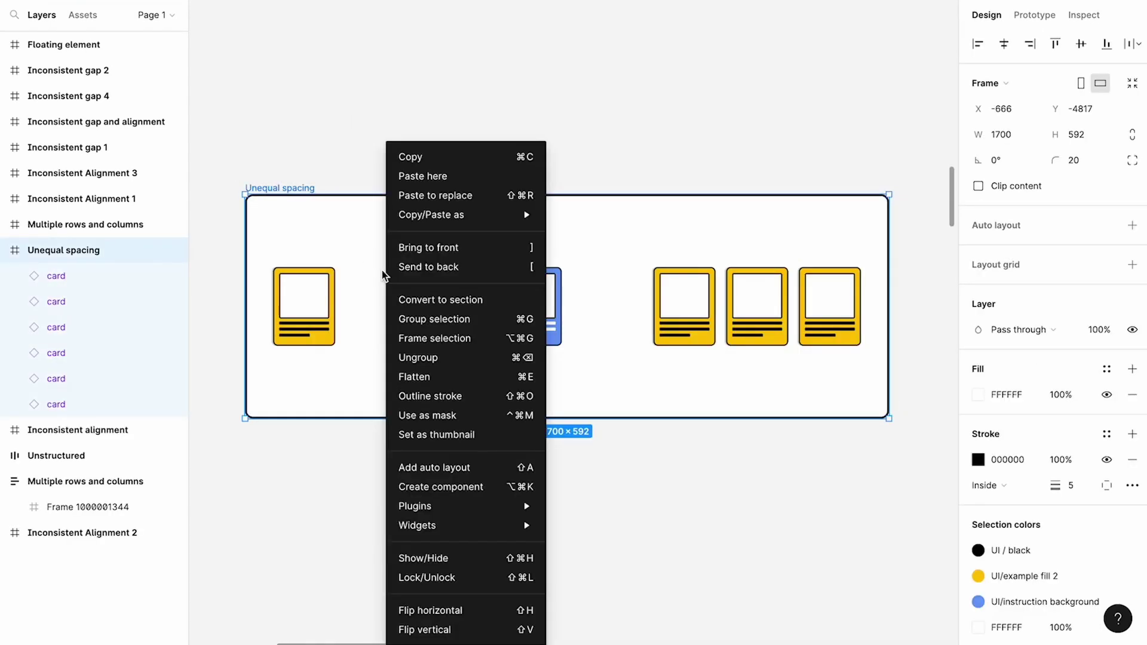
left_click(470, 470)
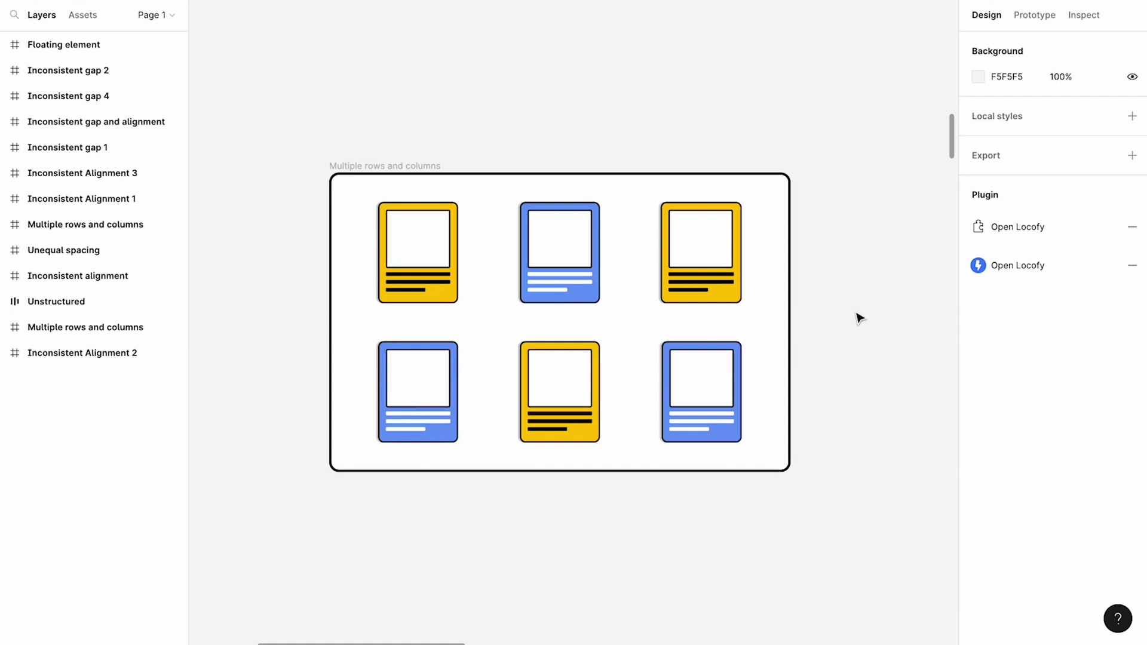
Try adding auto layout directly to the Multiple rows and columns frame of six ungrouped cards
left_click(405, 165)
right_click(516, 279)
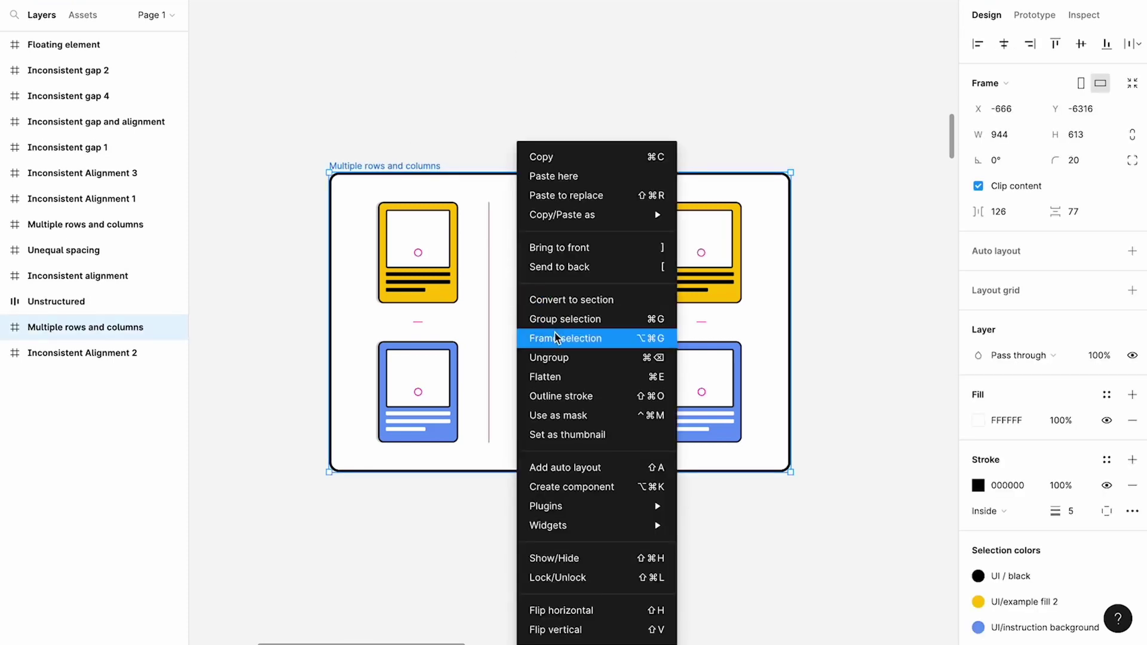
left_click(567, 467)
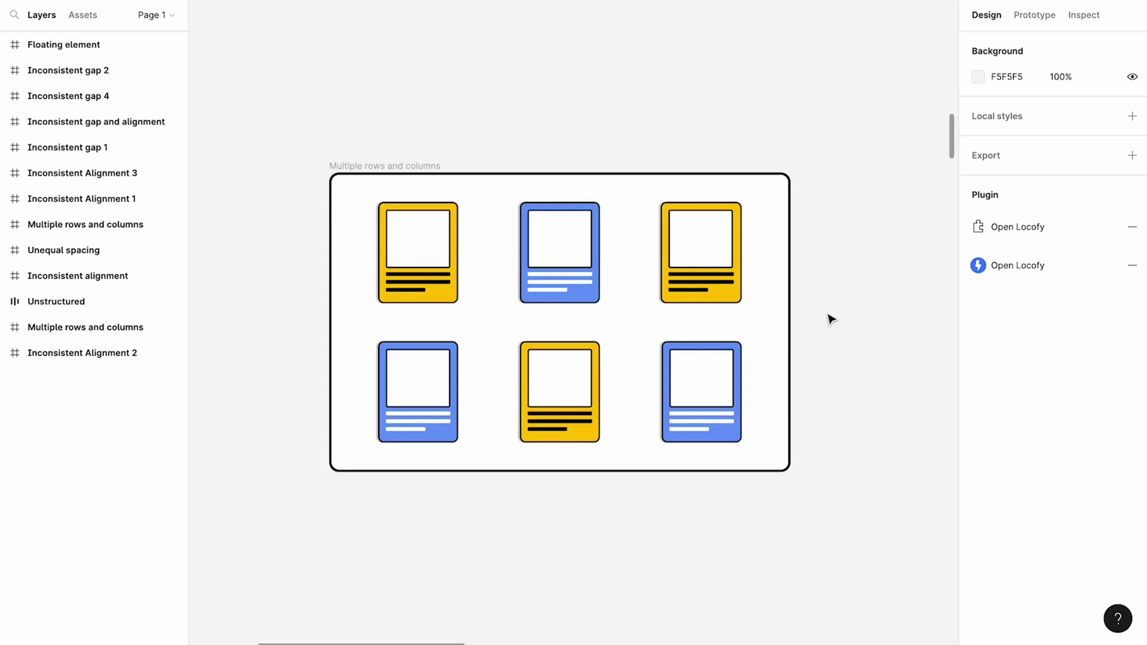
Wrap the three cards of the upper row in Multiple rows and columns in their own frame
left_click(445, 270)
left_click(593, 262, "shift")
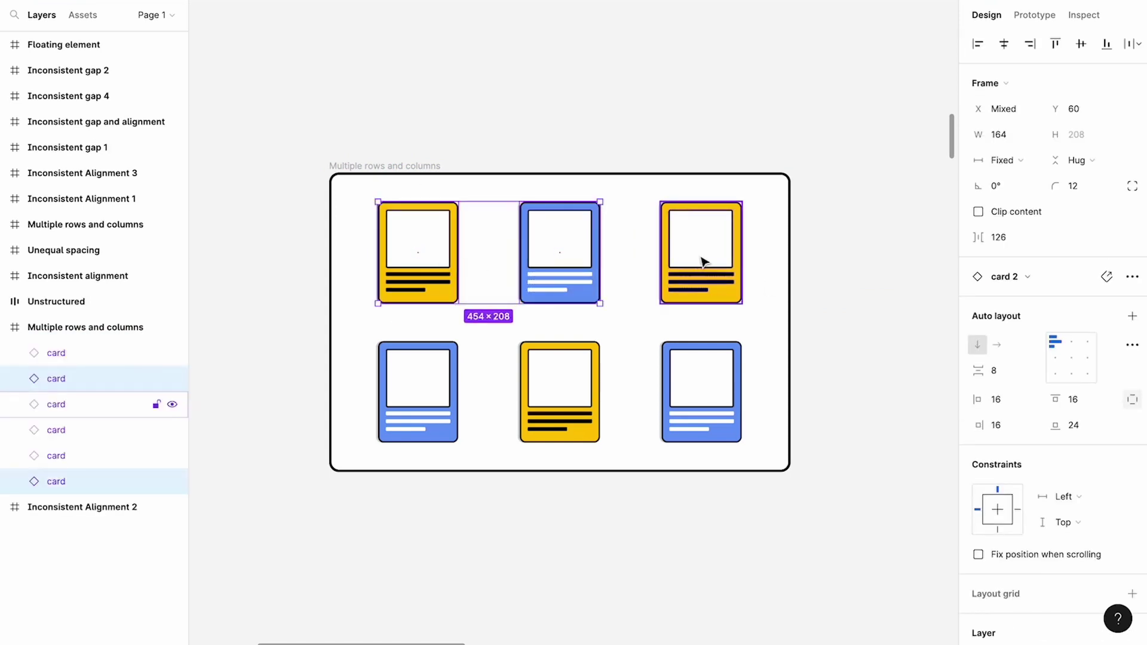
left_click(708, 257, "shift")
right_click(710, 259)
left_click(740, 320)
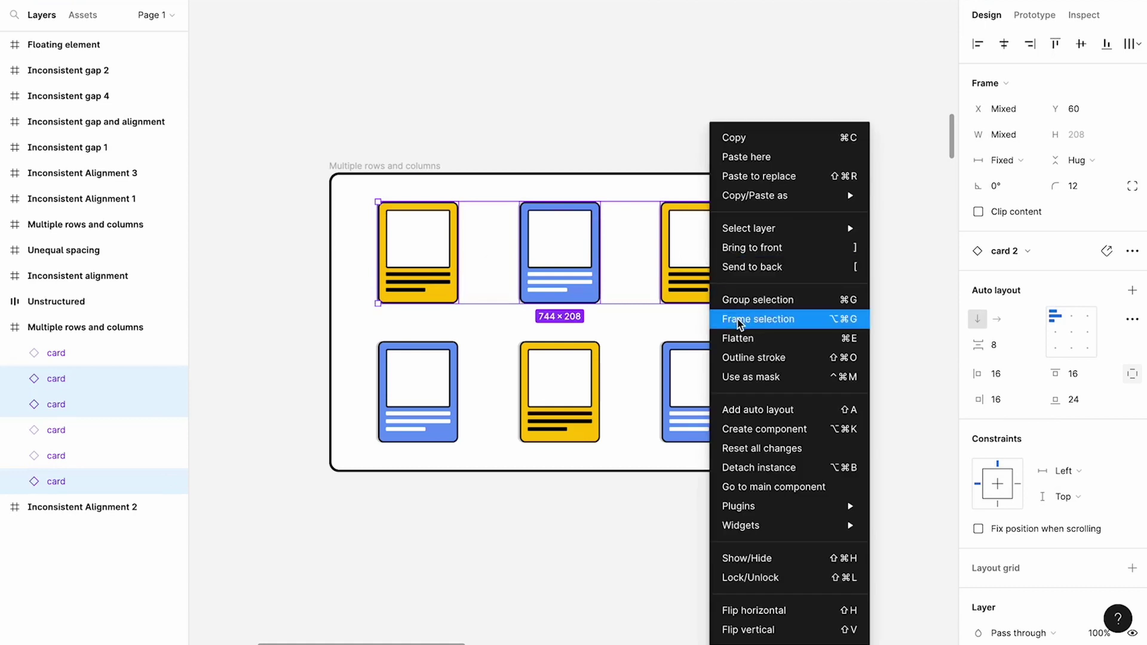
Wrap the three cards of the lower row in Multiple rows and columns in a separate frame
left_click(452, 385)
left_click(535, 392, "shift")
left_click(688, 392, "shift")
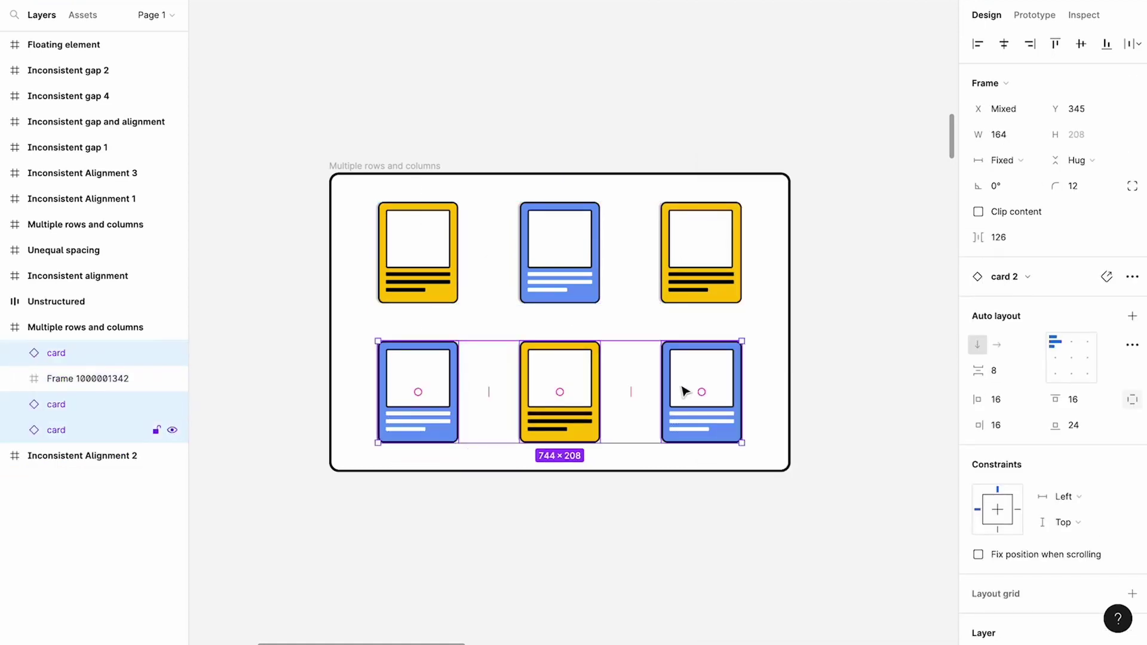
right_click(684, 391)
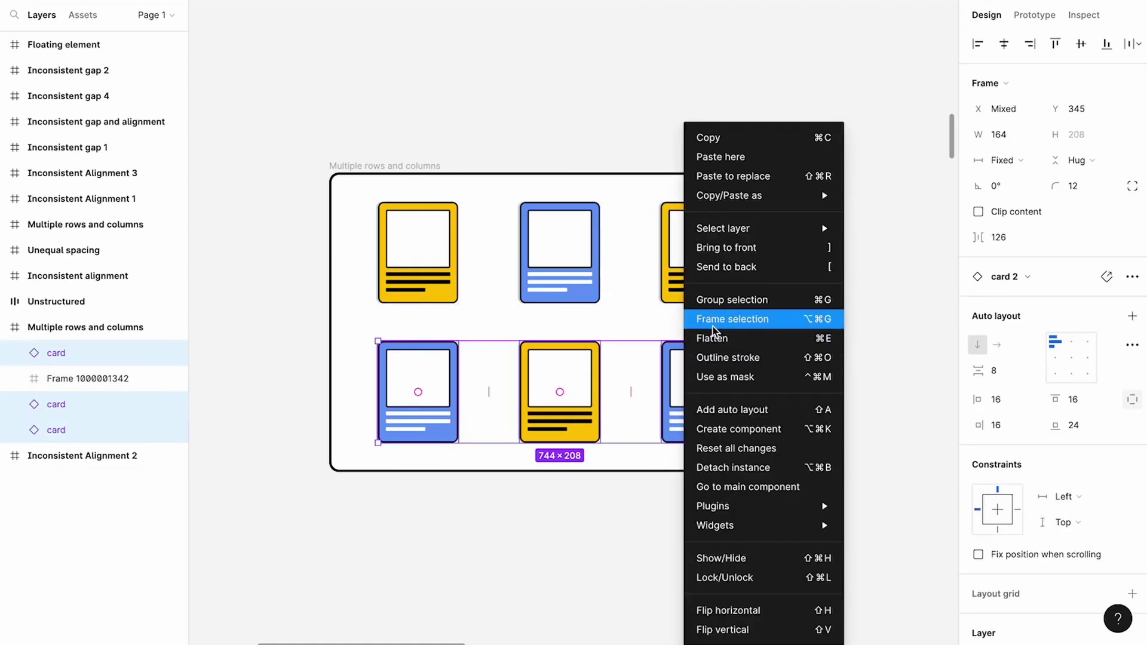
left_click(713, 327)
Enclose the upper and lower row frames together in one parent frame
left_click(432, 281)
left_click(427, 402, "shift")
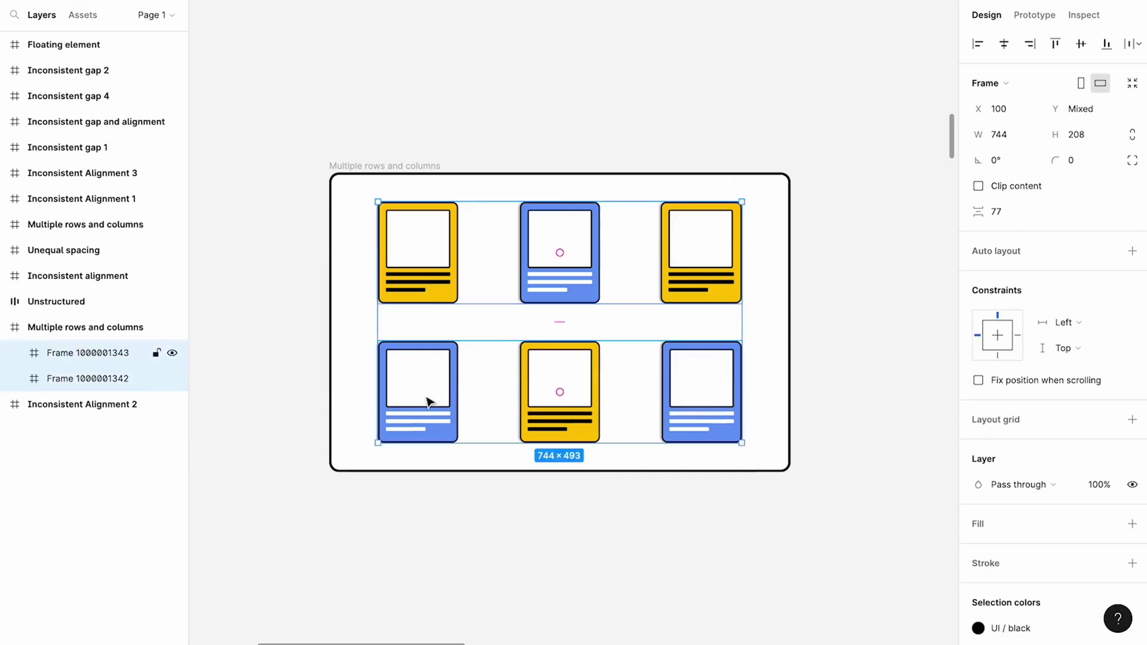
right_click(427, 401)
left_click(471, 357)
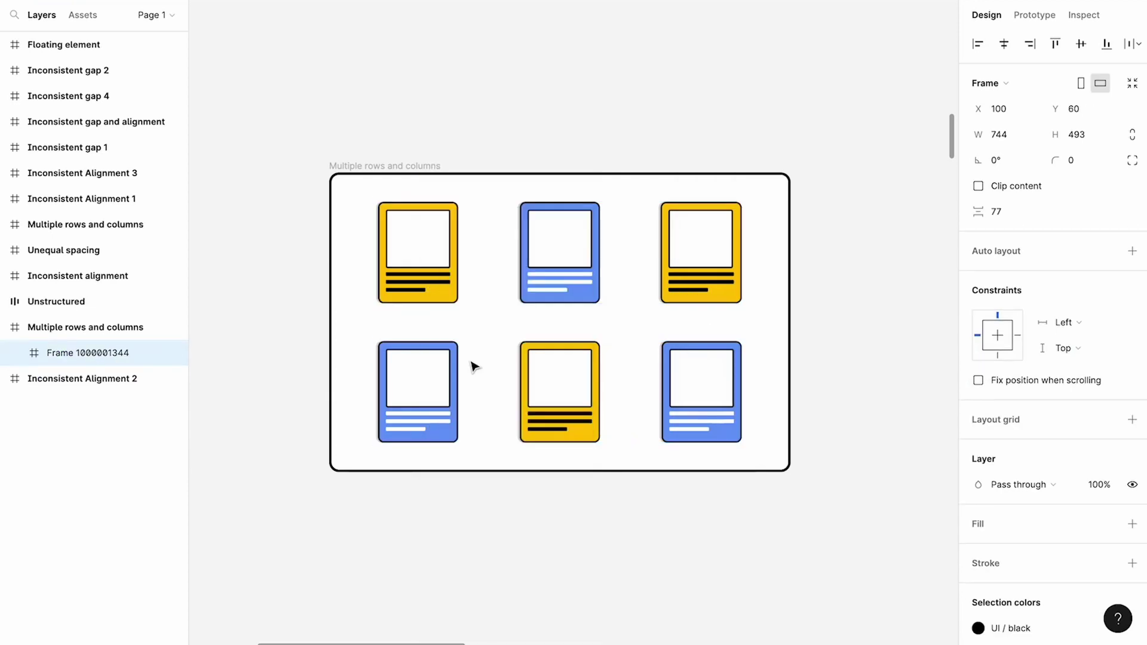
left_click(827, 371)
Add auto layout to the outer Multiple rows and columns frame holding the nested row frames
left_click(387, 165)
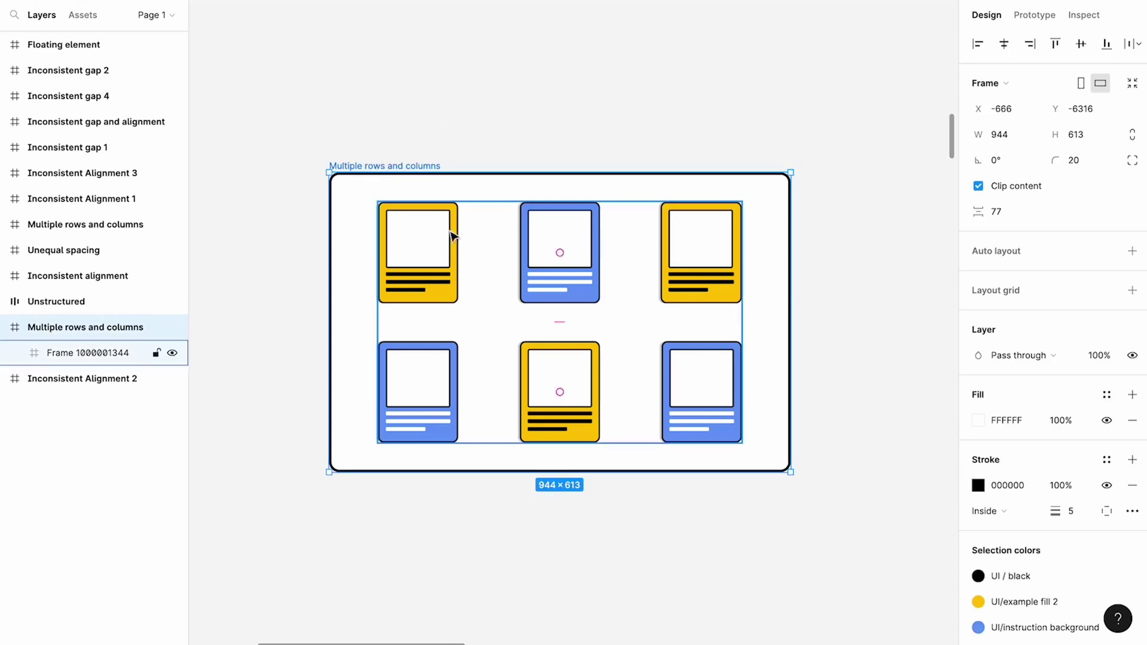
right_click(647, 289)
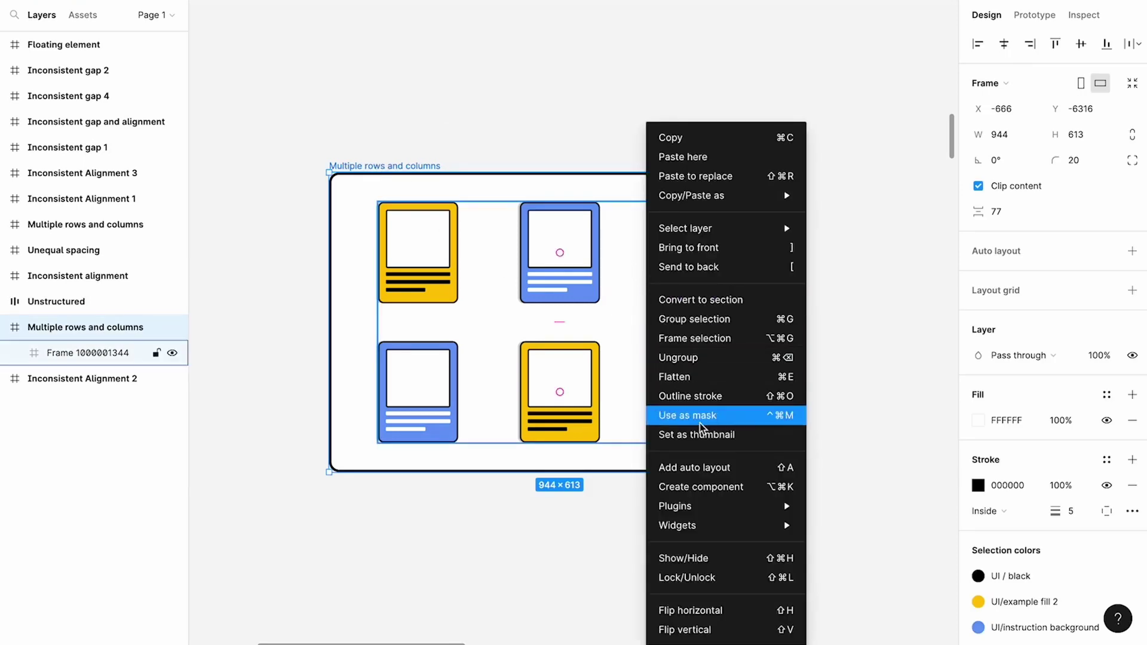
left_click(712, 468)
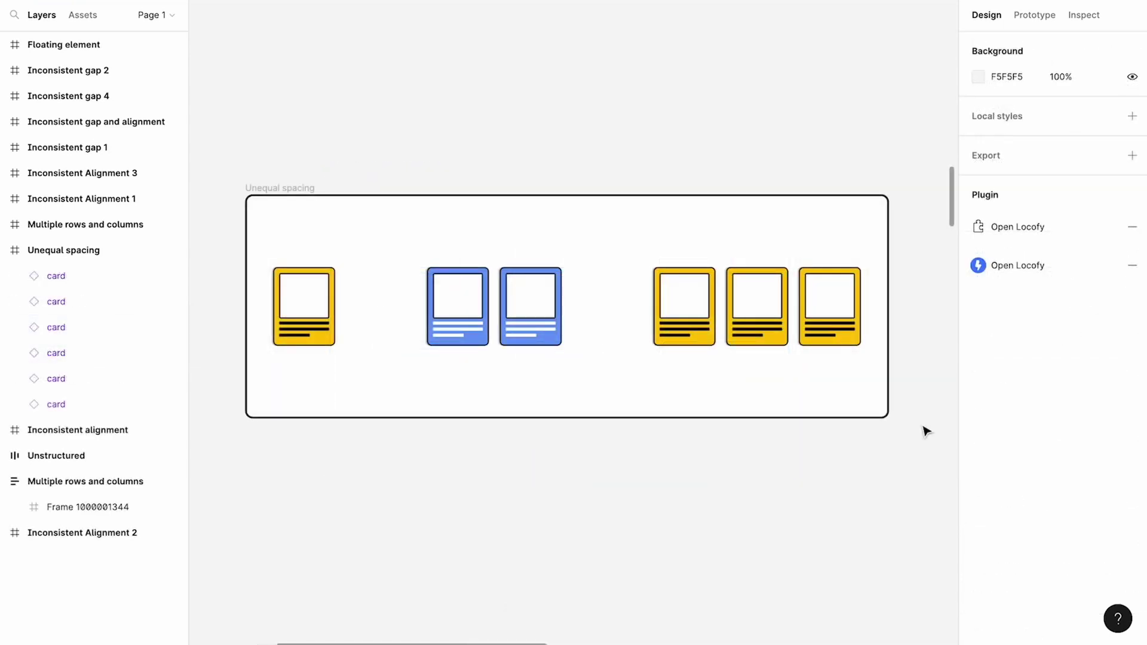
Try auto layout on the Unequal spacing frame with its six loose cards, and undo it
left_click(266, 189)
right_click(383, 275)
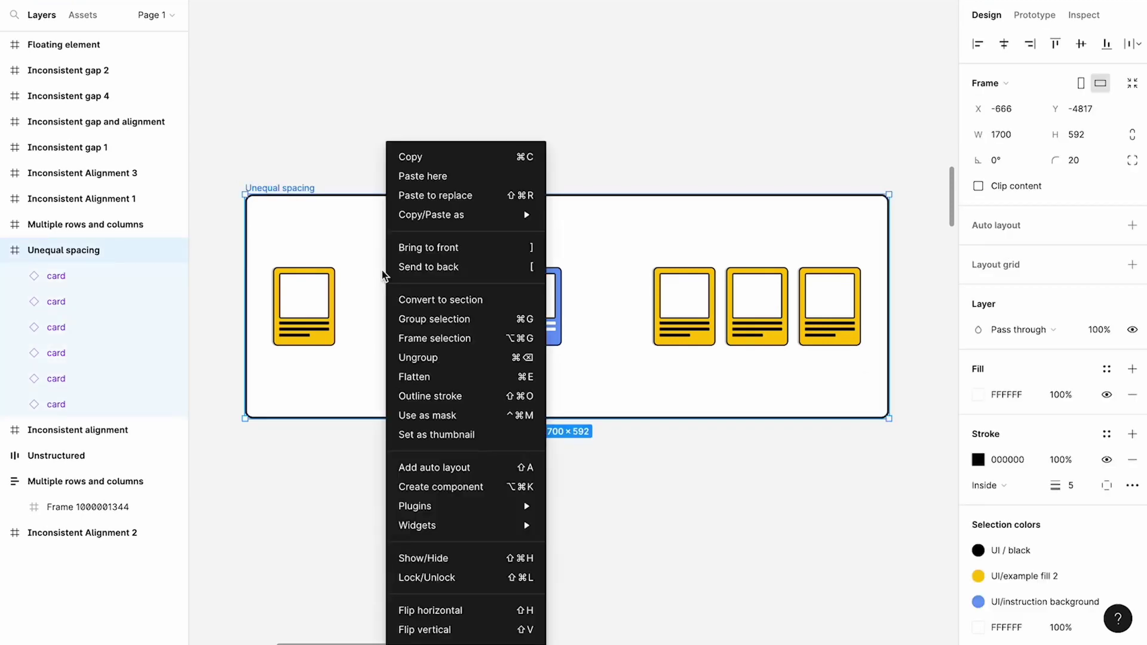
left_click(466, 468)
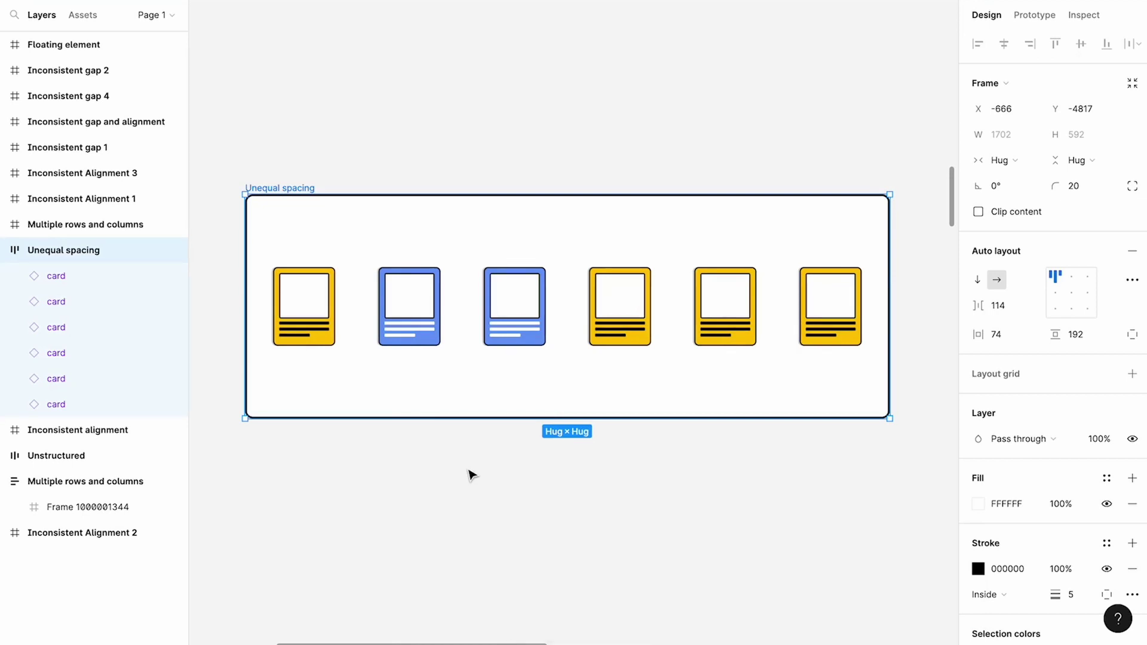
key("ctrl+z")
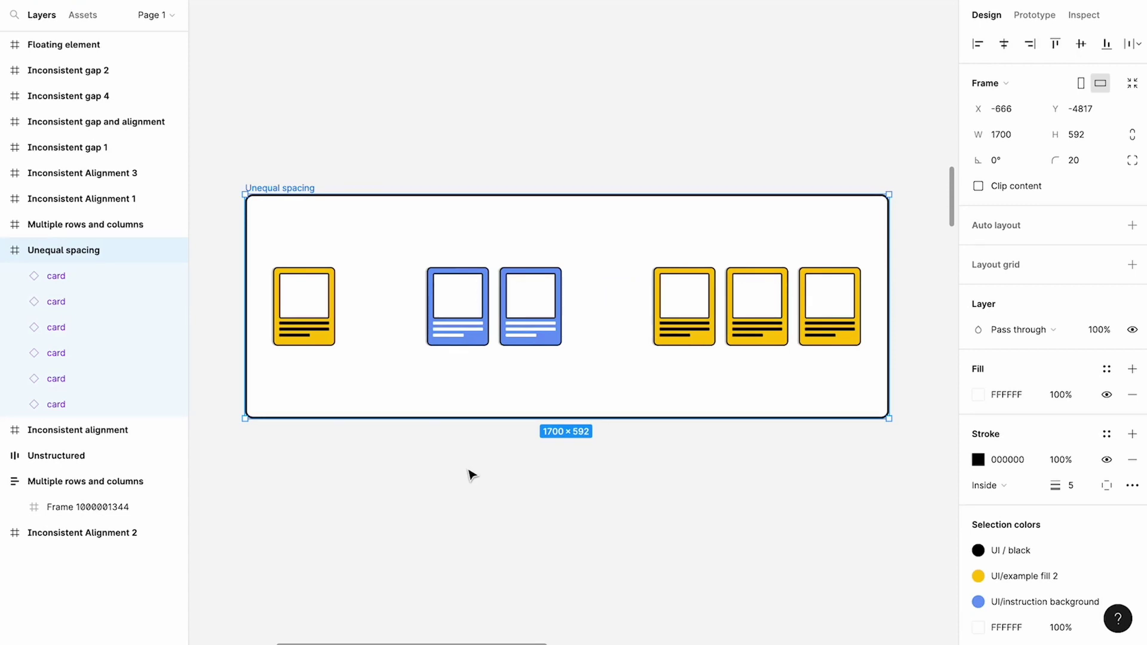
Wrap the three adjacent yellow cards in the Unequal spacing frame in their own frame
left_click(653, 310)
left_click(744, 312, "shift")
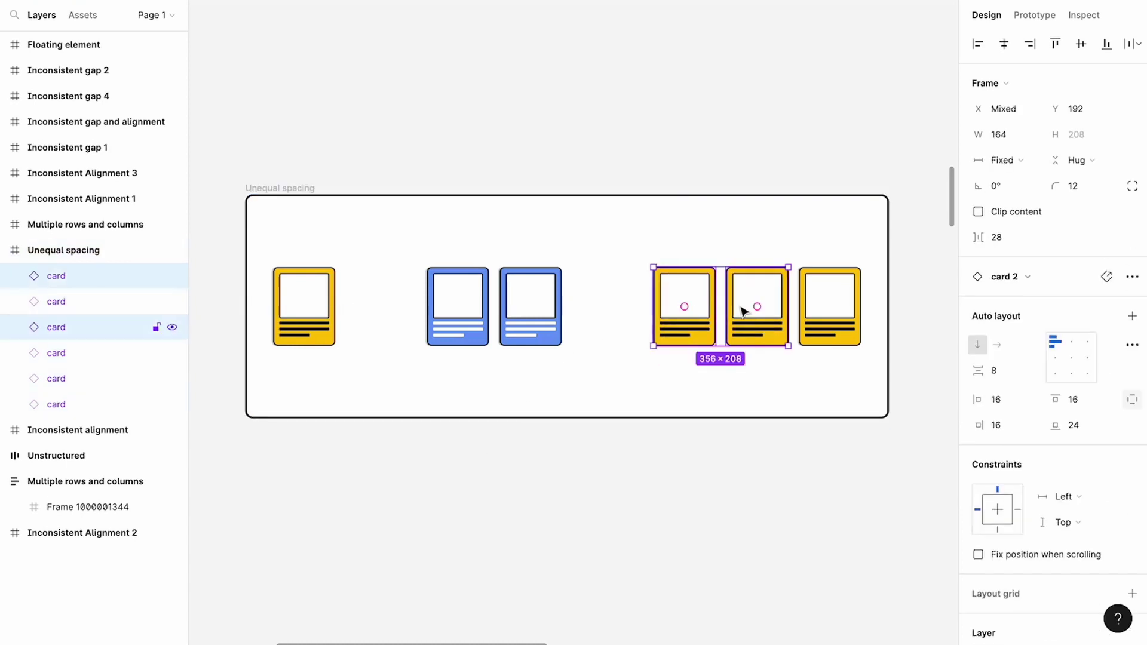
left_click(822, 308, "shift")
right_click(819, 308)
left_click(843, 322)
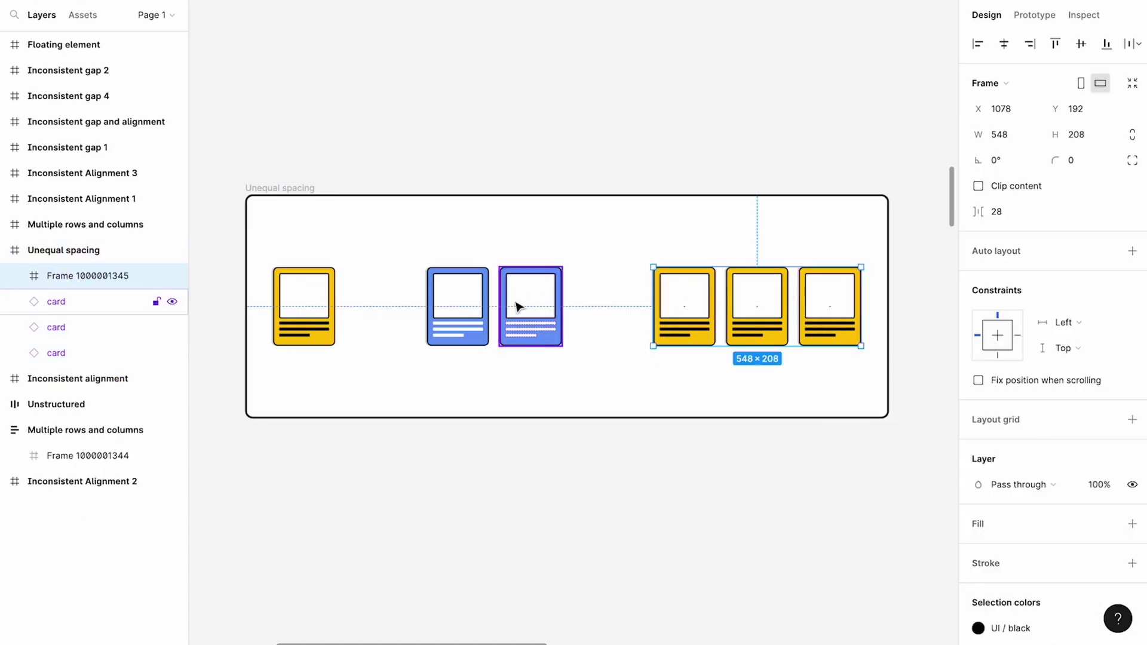
Wrap the two blue cards in the Unequal spacing frame in their own frame
left_click(467, 314)
left_click(529, 308, "shift")
right_click(530, 307)
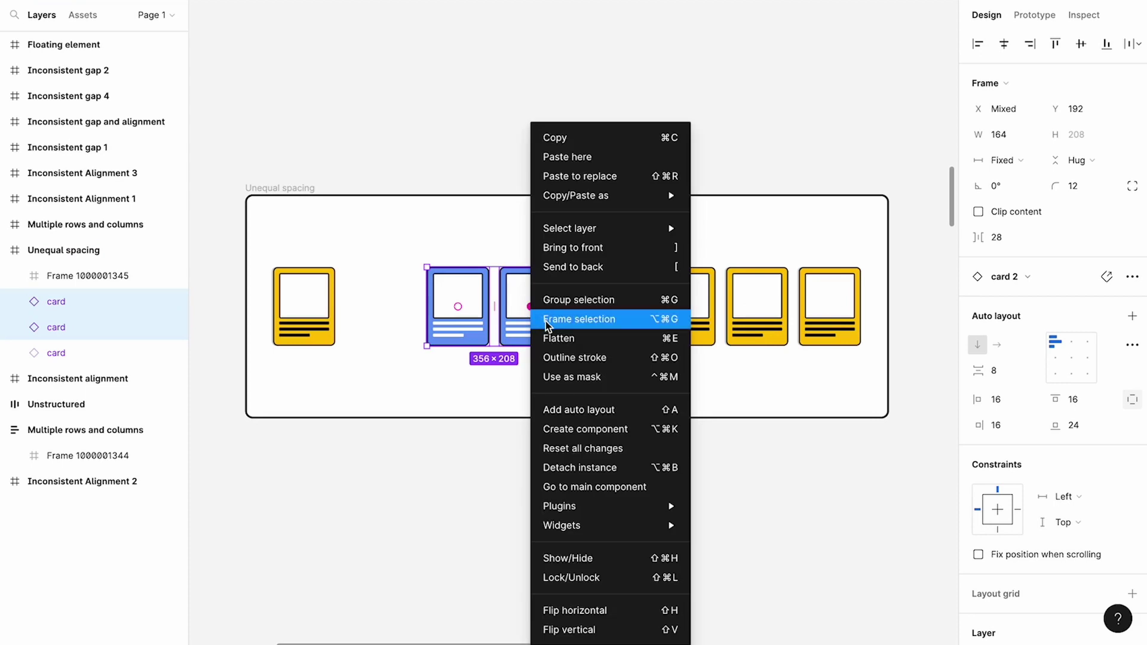
left_click(553, 327)
Enclose the framed blue cards and the single yellow card together in a new frame
left_click(321, 315, "shift")
right_click(448, 315)
left_click(465, 336)
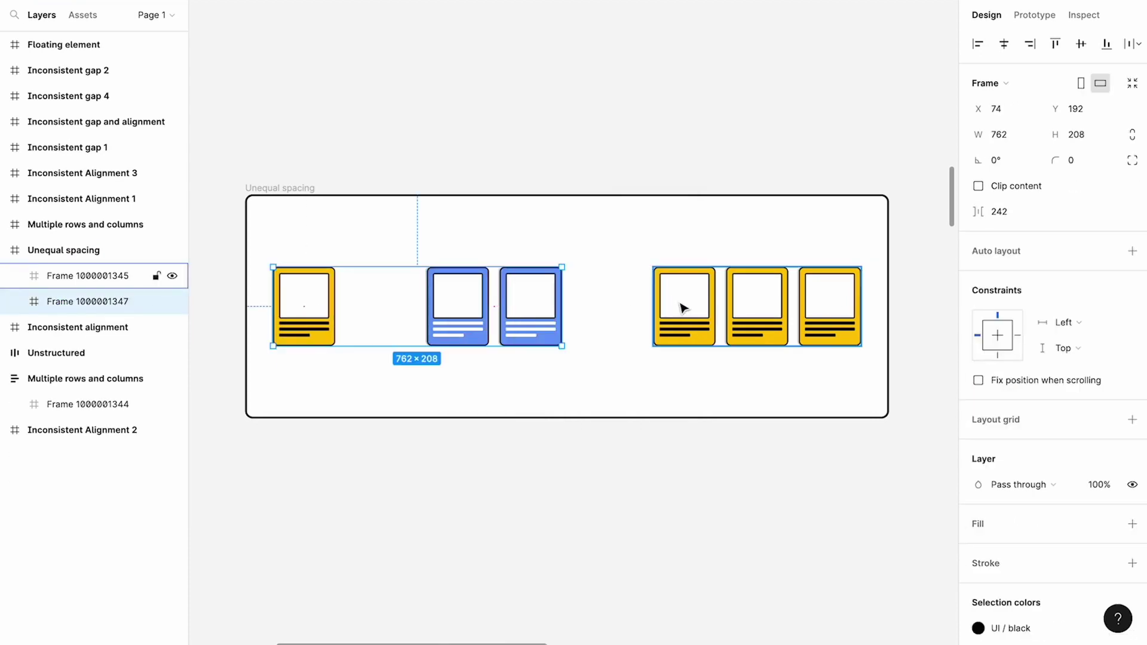
Enclose that nested frame and the frame of three yellow cards in one parent frame
left_click(682, 307, "shift")
right_click(682, 308)
left_click(710, 358)
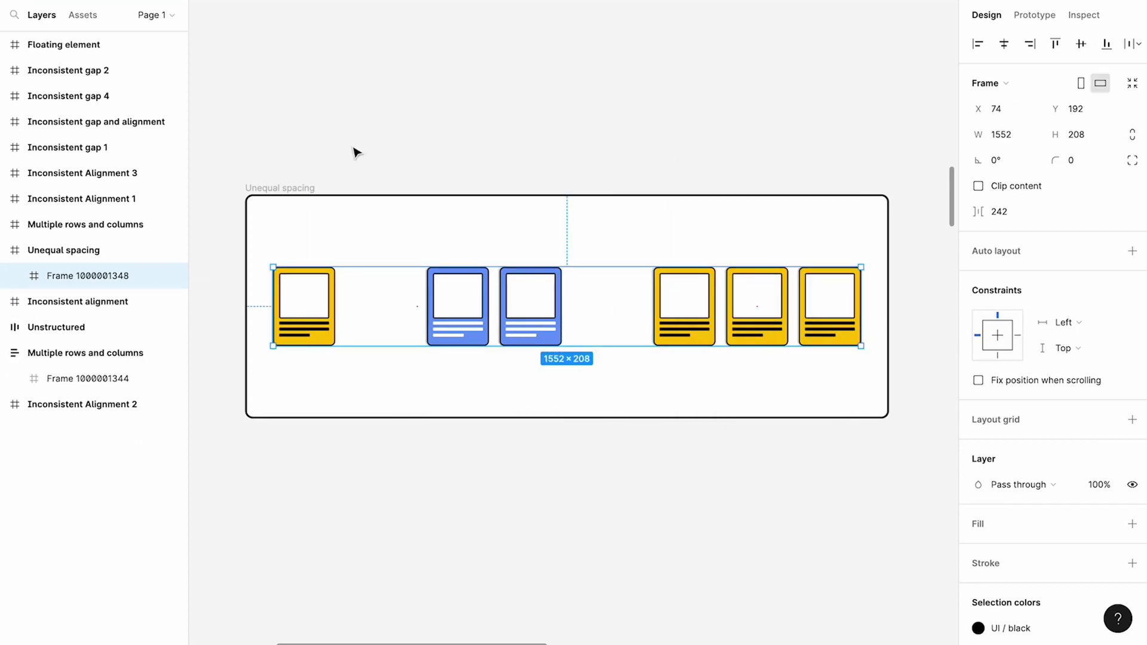
Add auto layout to the outer Unequal spacing frame containing the nested card frames
left_click(313, 184)
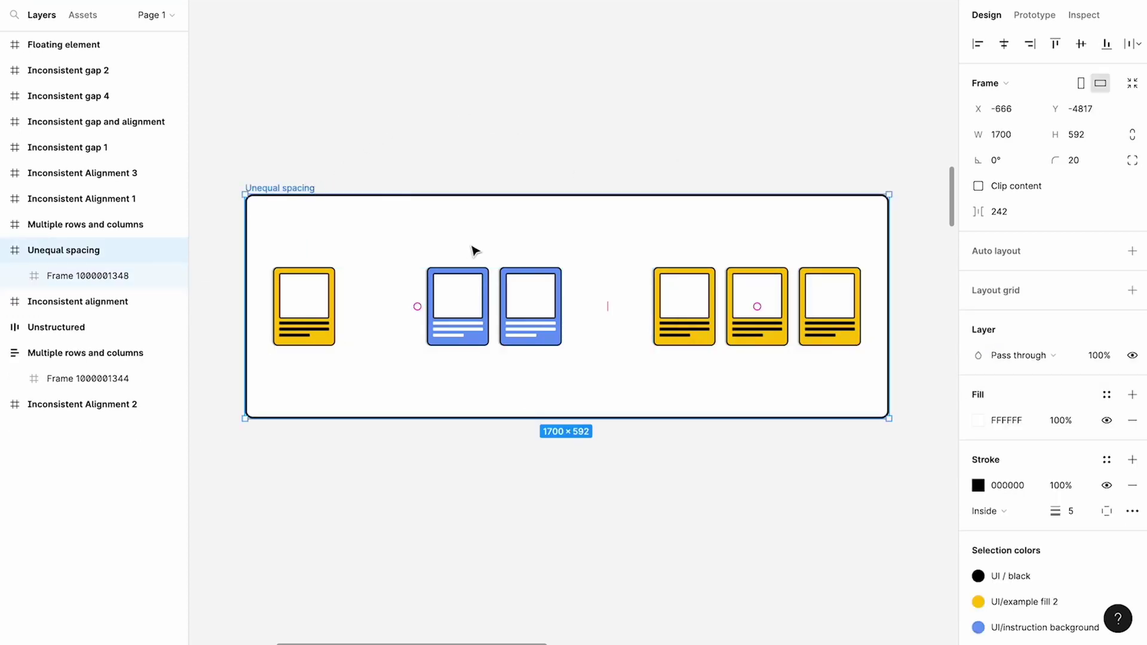
right_click(588, 247)
left_click(672, 471)
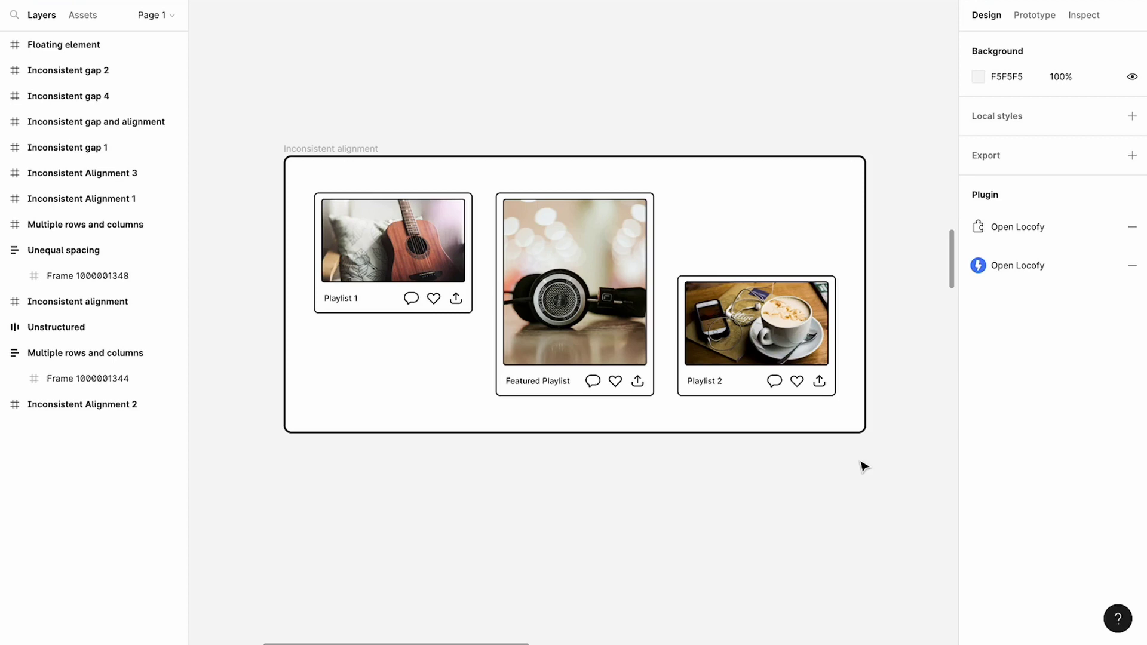
Try auto layout on the Inconsistent alignment frame with its three loose playlist cards, and undo it
left_click(460, 359)
right_click(461, 358)
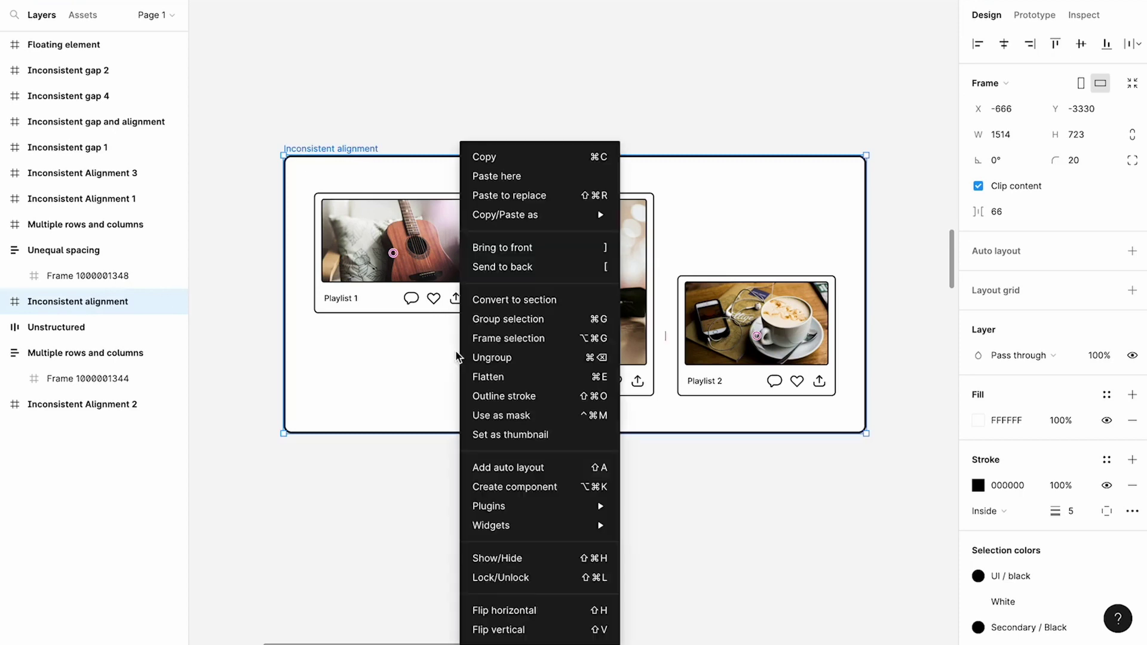
left_click(525, 468)
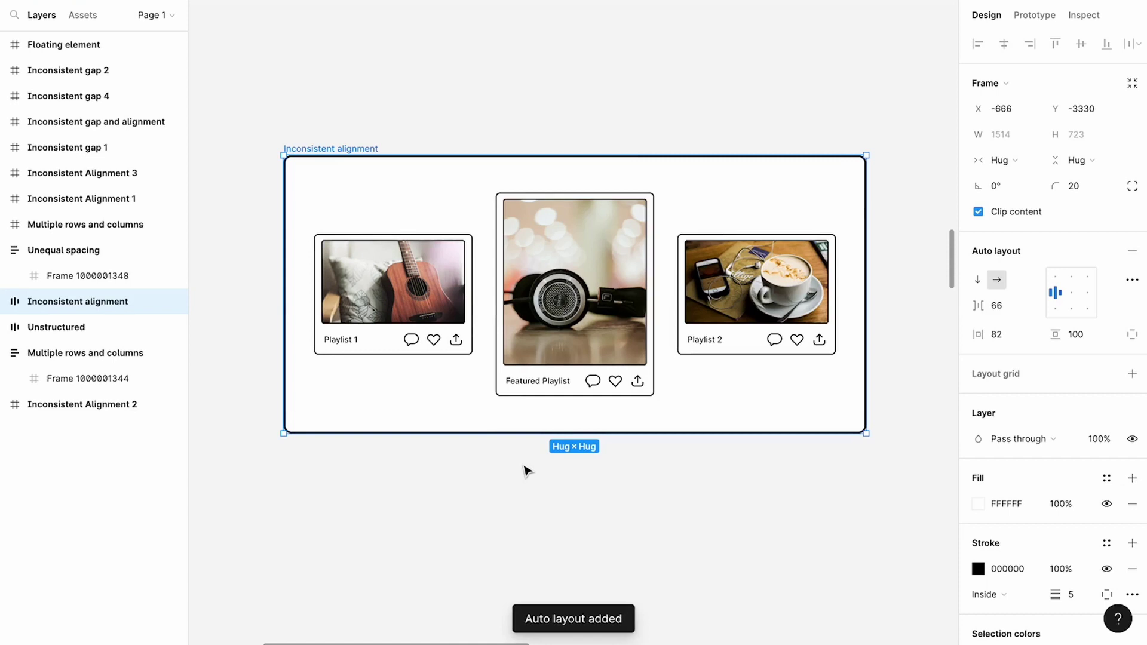
key("ctrl+z")
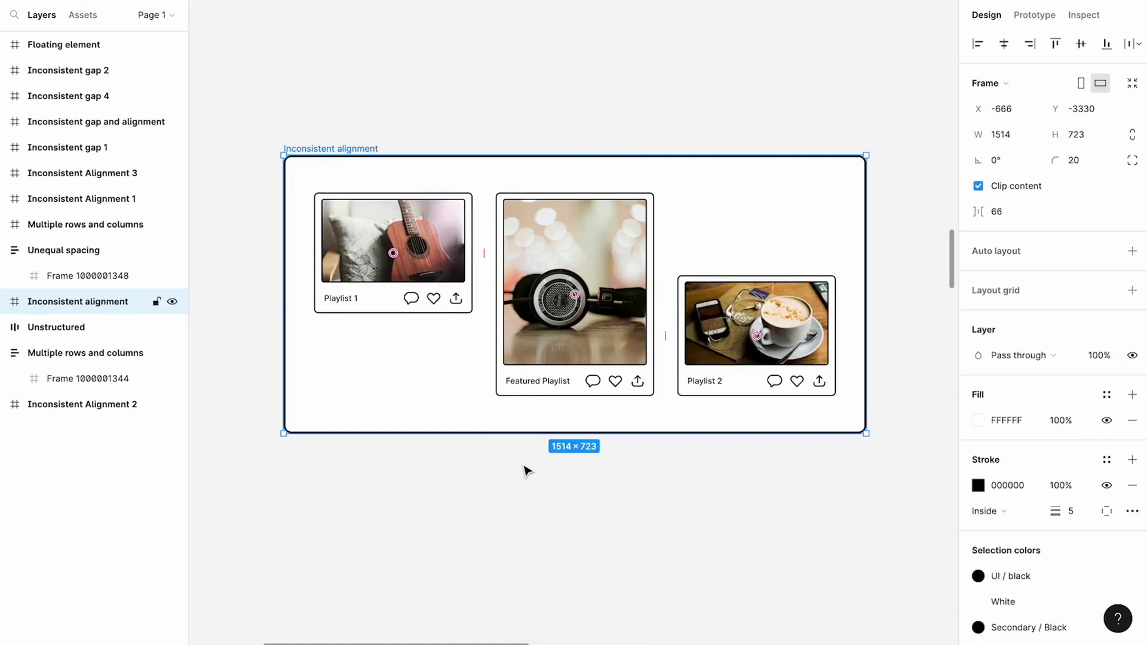
Wrap the Playlist 1 and Featured Playlist cards together in a frame
left_click(430, 241)
left_click(545, 242, "shift")
right_click(545, 242)
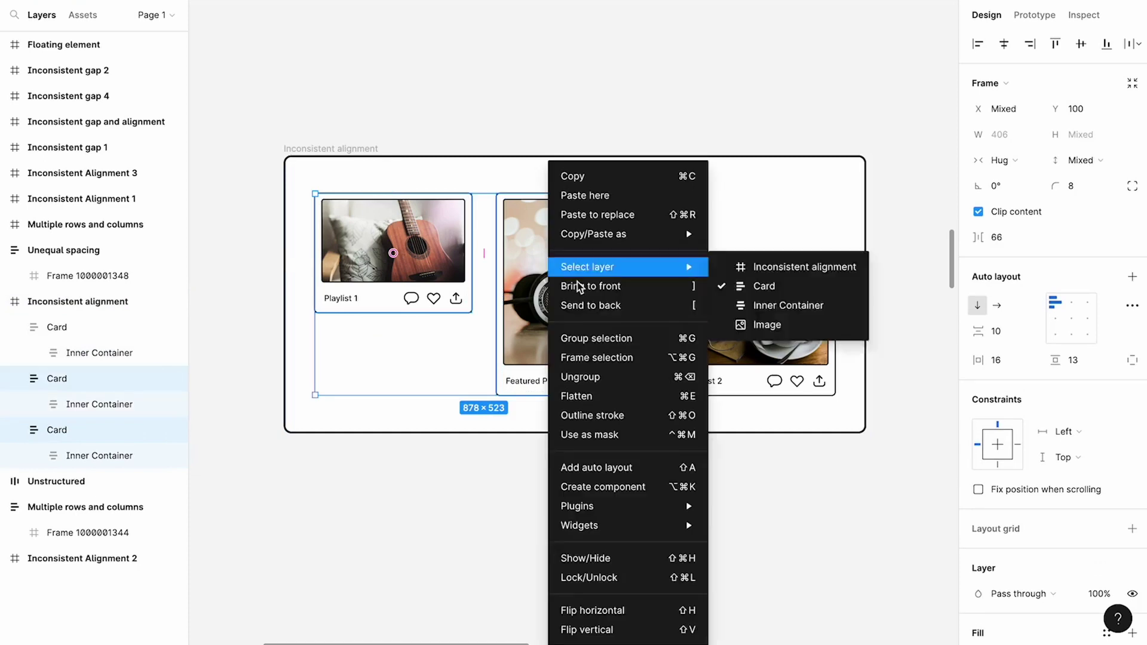
left_click(598, 359)
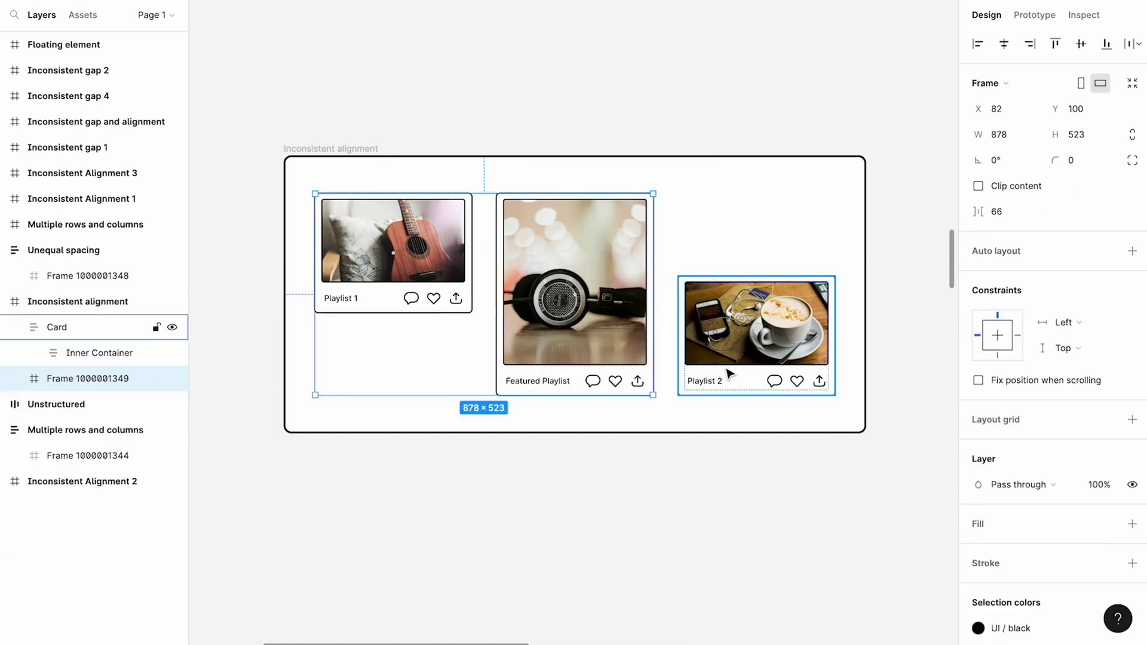
Enclose the Playlist 2 card and the frame of the other two playlist cards in one parent frame
left_click(748, 374)
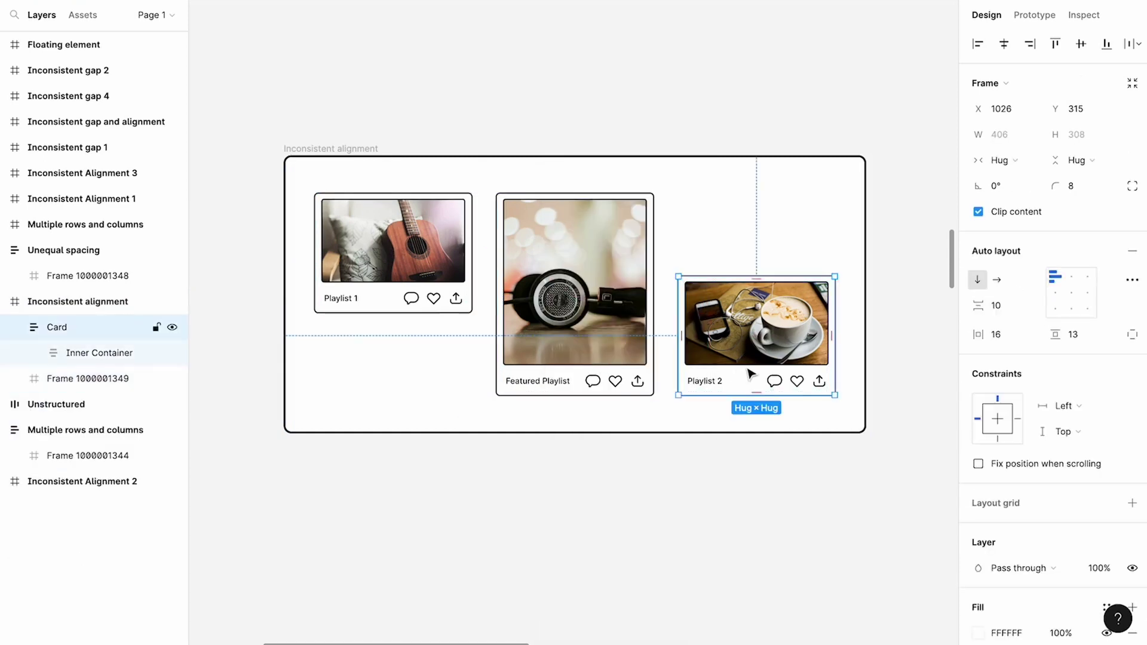
left_click(653, 362, "shift")
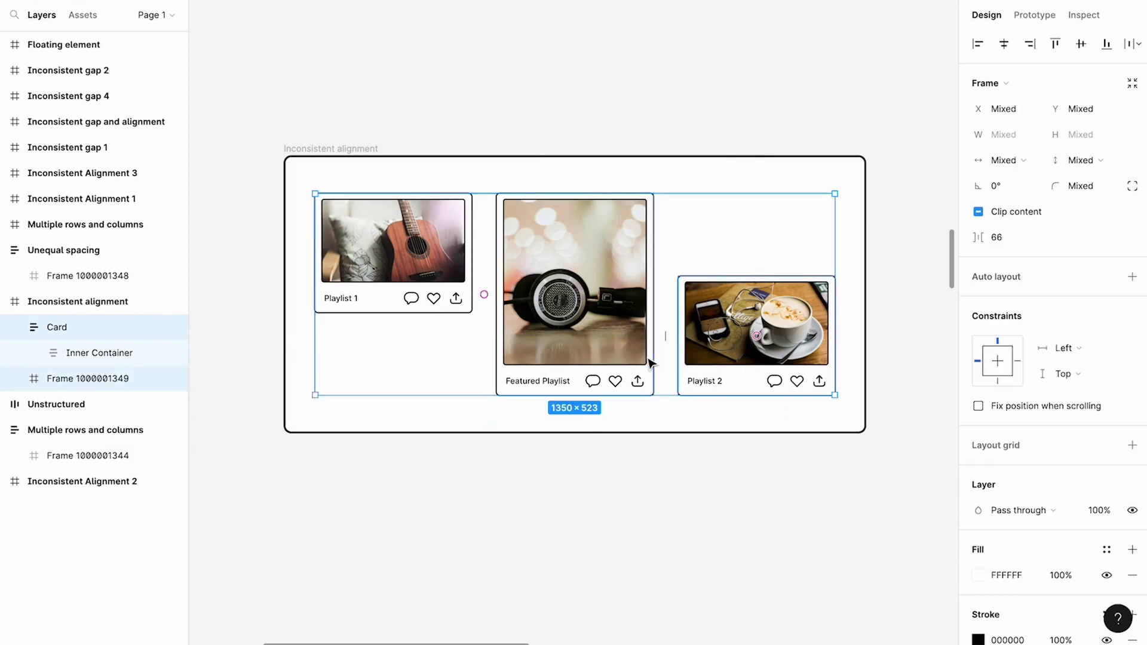
right_click(653, 361)
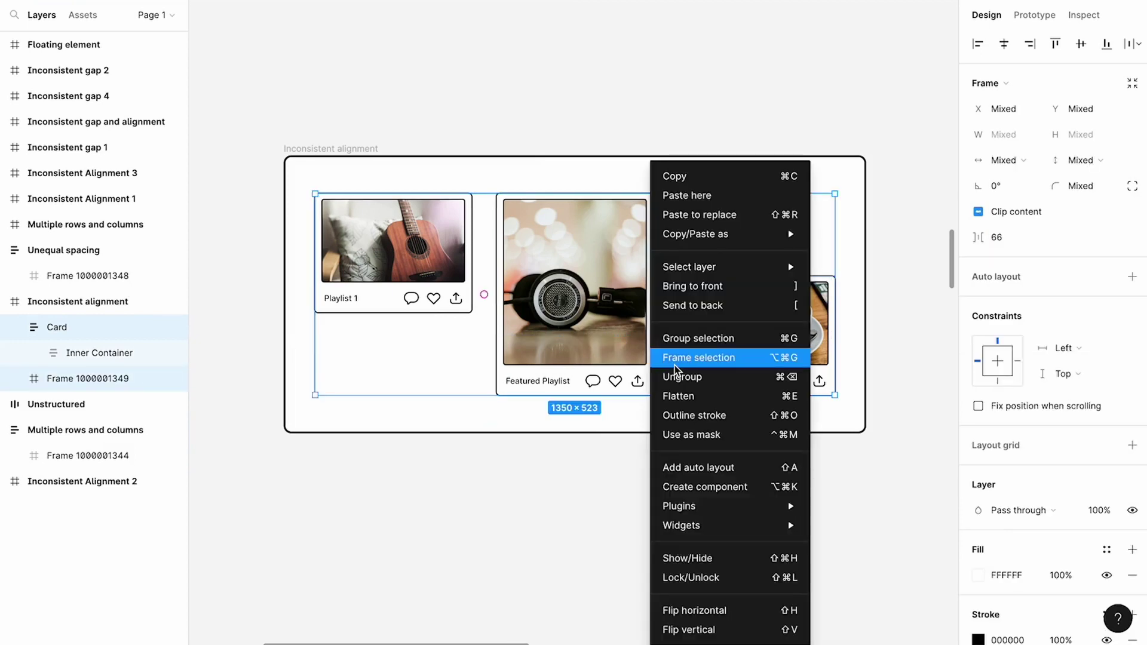
left_click(675, 362)
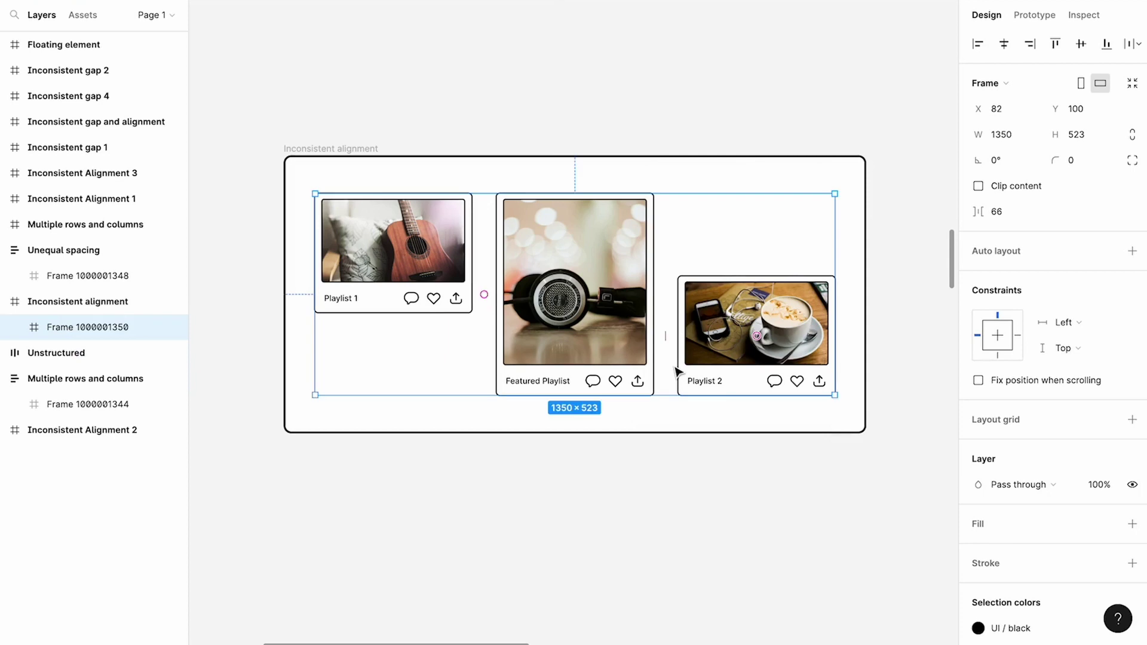
Add auto layout to the outer Inconsistent alignment frame around the nested playlist cards
left_click(342, 149)
right_click(443, 255)
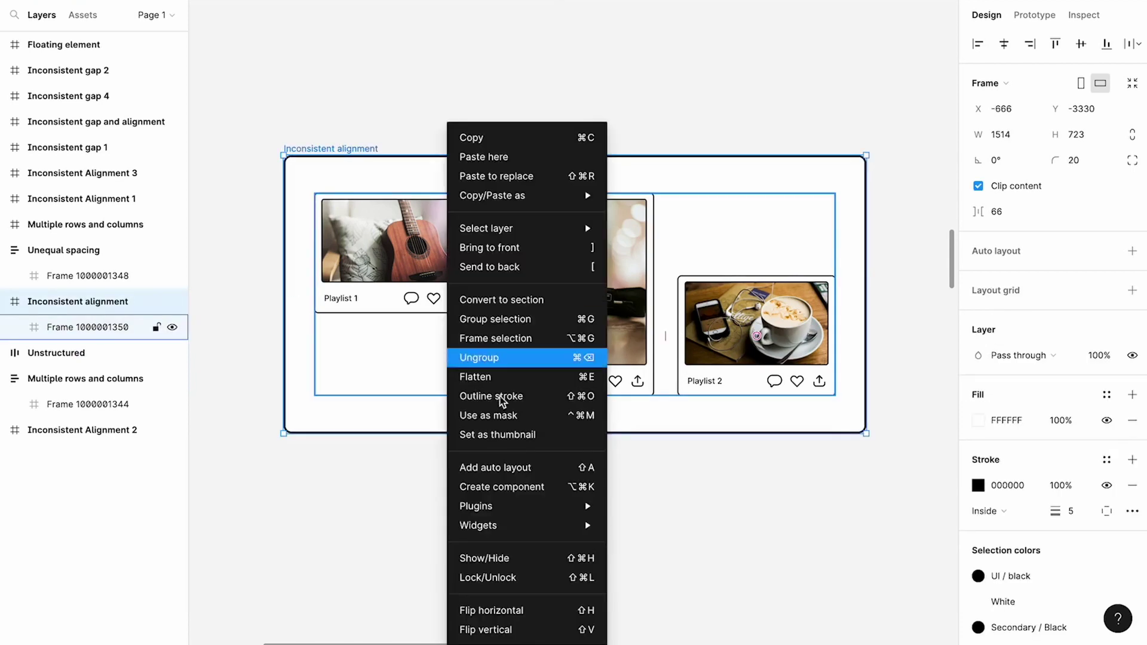
left_click(533, 468)
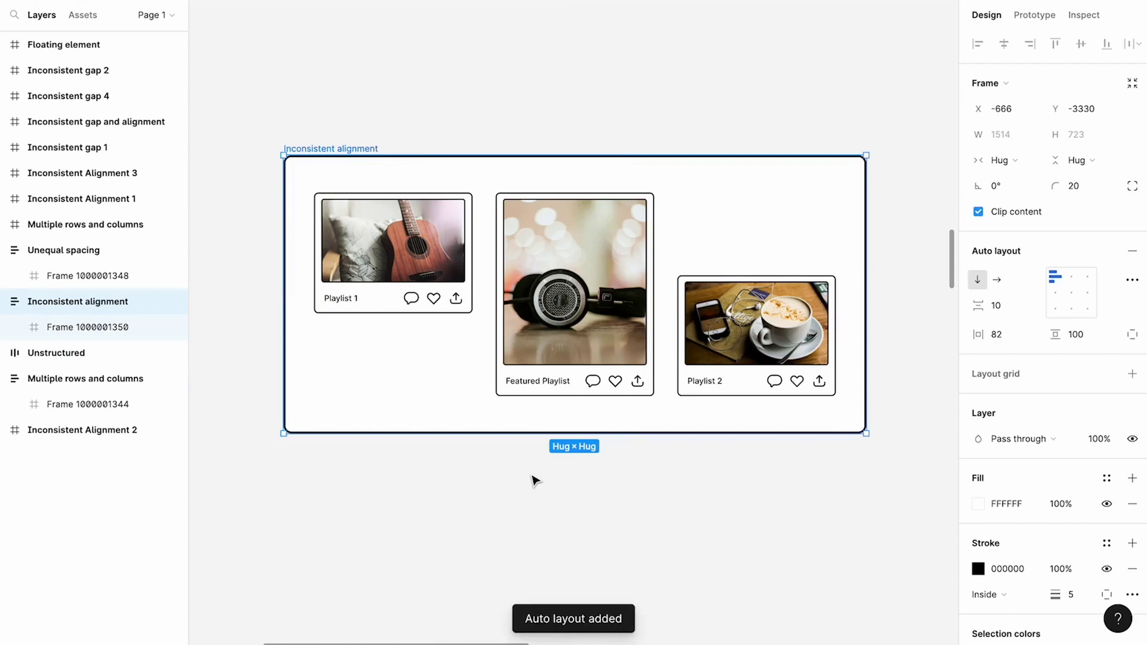
Open the Design Optimiser's fix instructions for the Inconsistent Alignment 1 frame
left_click(786, 488)
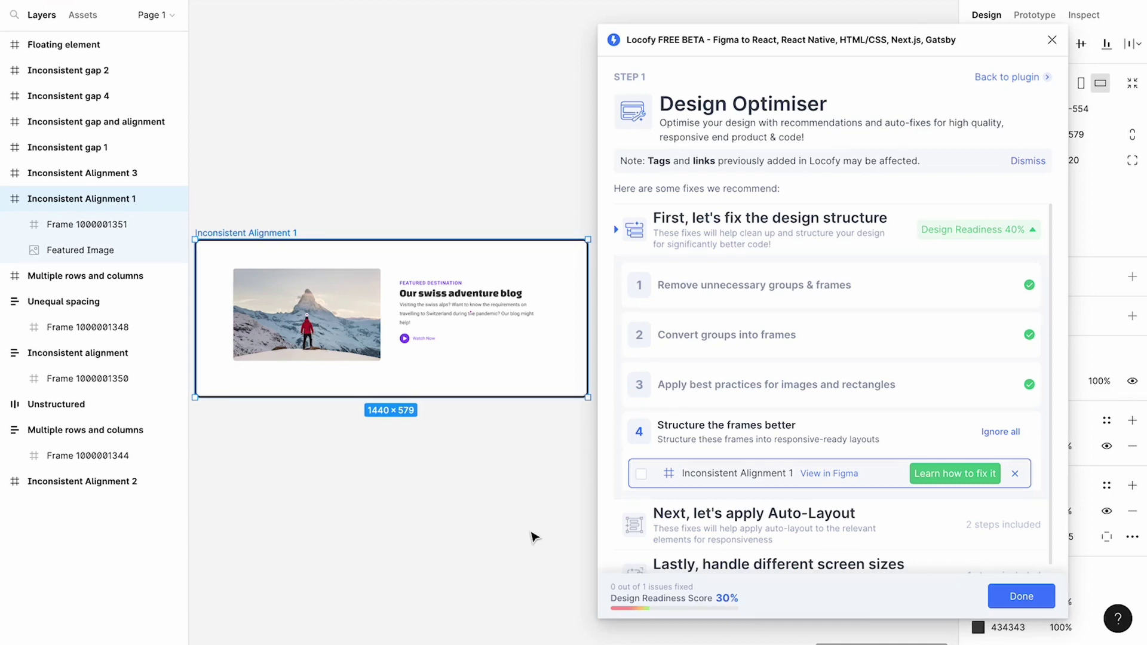
left_click(958, 476)
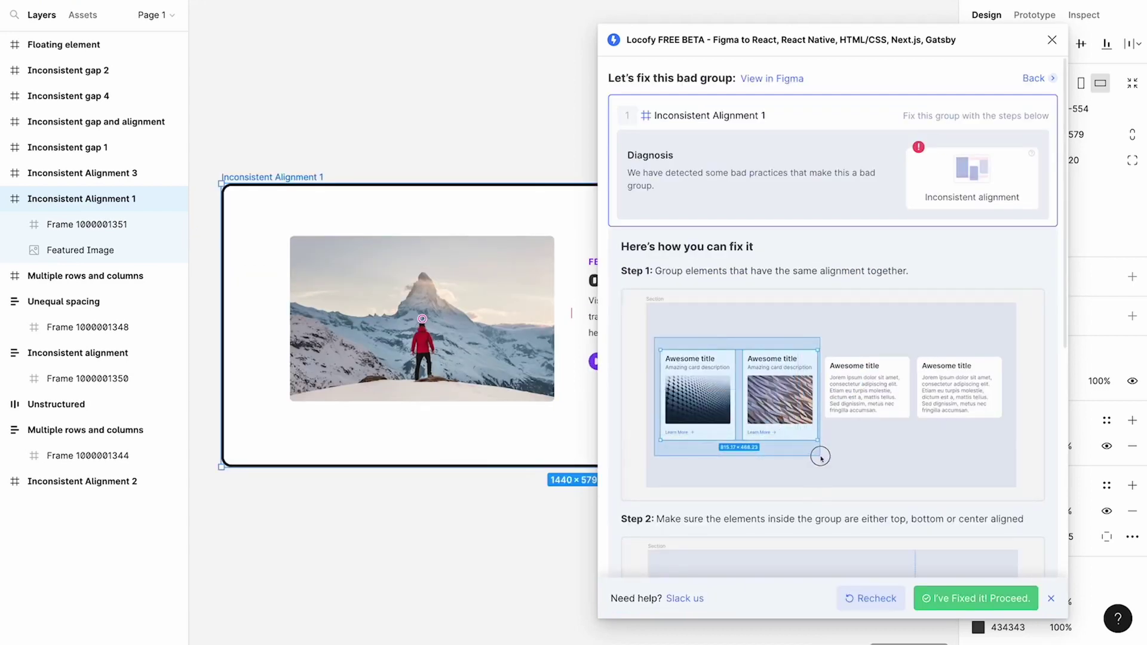
left_click(529, 559)
Try adding auto layout to the Inconsistent Alignment 1 frame with its image and text block
left_click(317, 177)
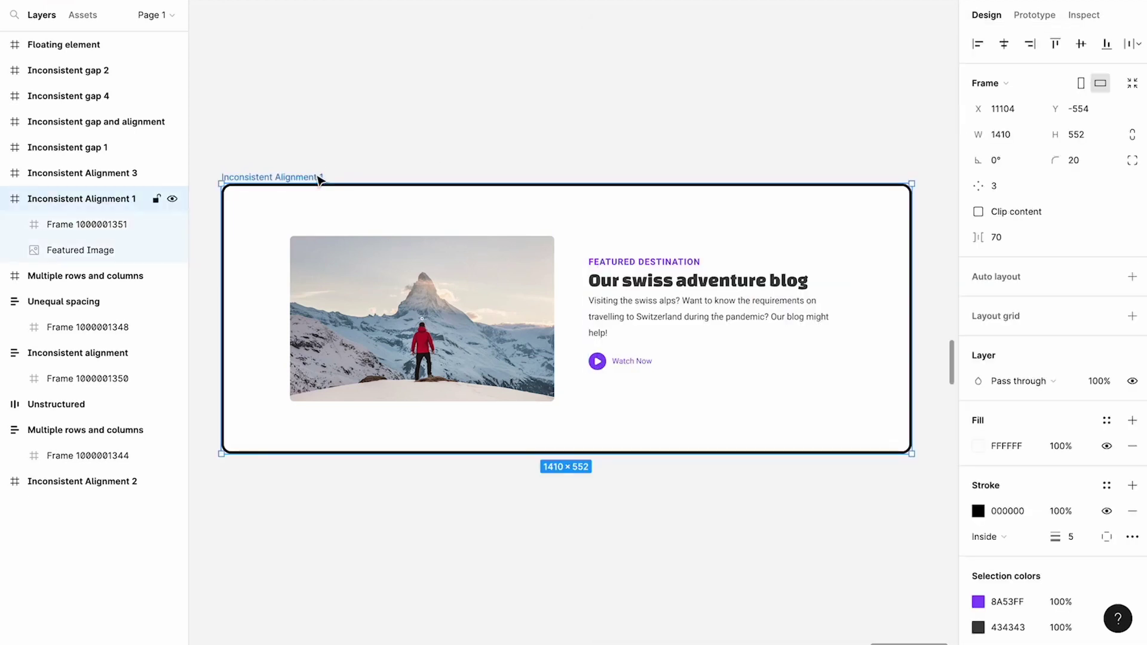
right_click(406, 279)
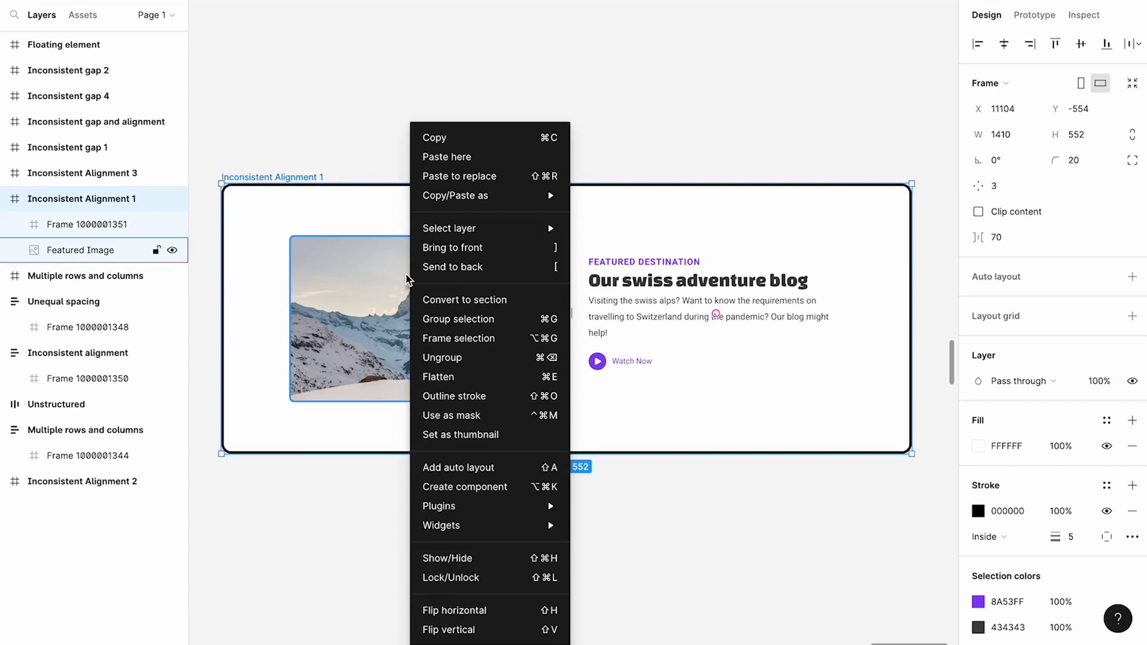
left_click(487, 477)
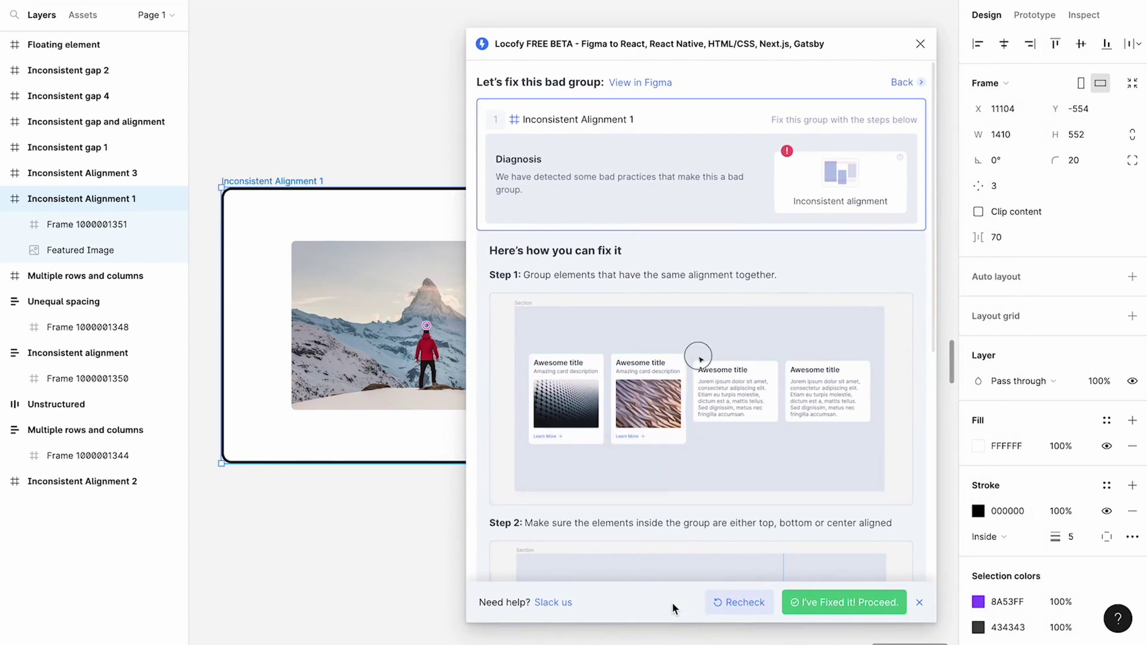
Recheck the Inconsistent Alignment 1 frame against the plugin's structure diagnosis
left_click(741, 608)
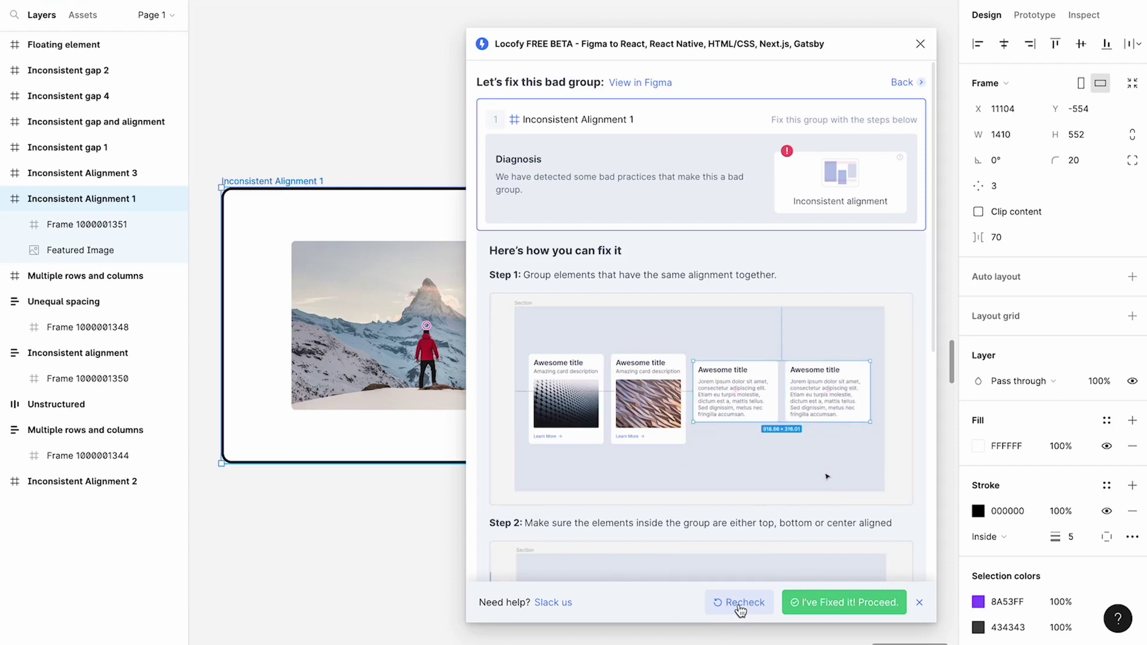
left_click(741, 608)
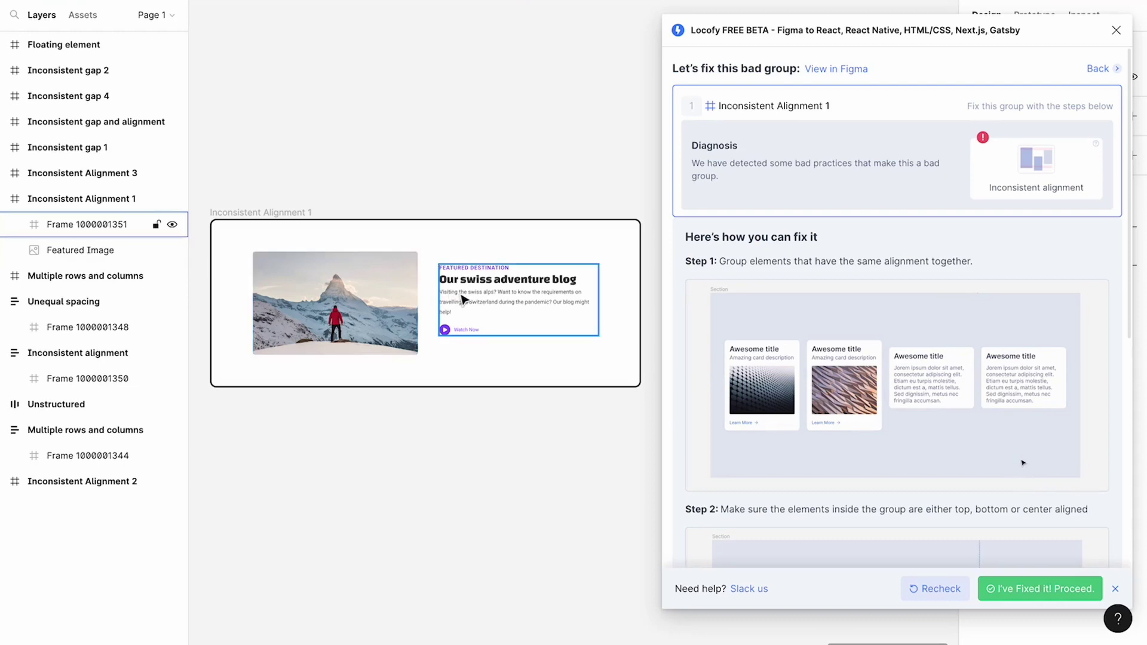
Extend the text block's frame upward to the featured image's upper edge, making it about 274 px tall
left_click(485, 285)
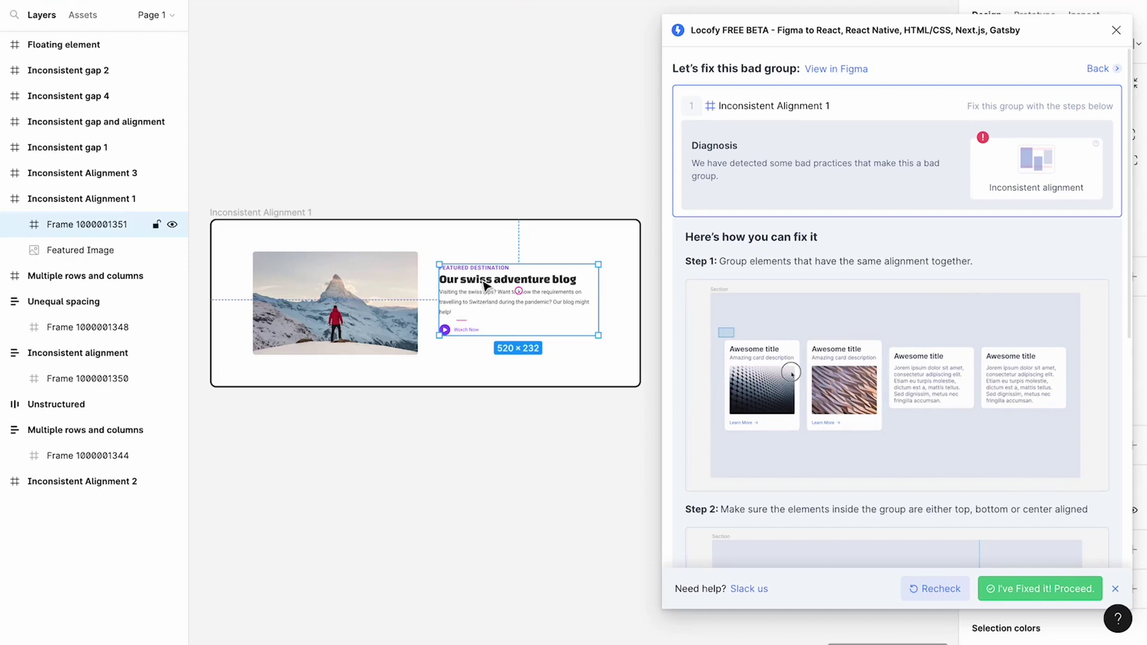
left_click_drag(494, 264, 494, 252)
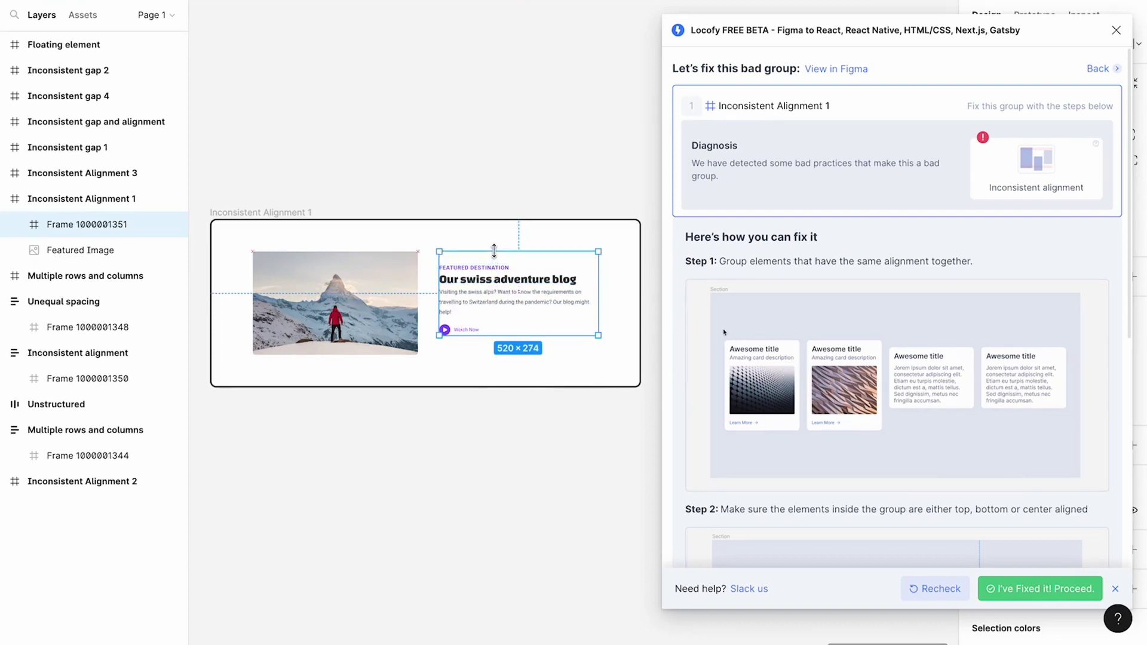
Recheck the Inconsistent Alignment 1 frame and mark its alignment issue as fixed
left_click(272, 214)
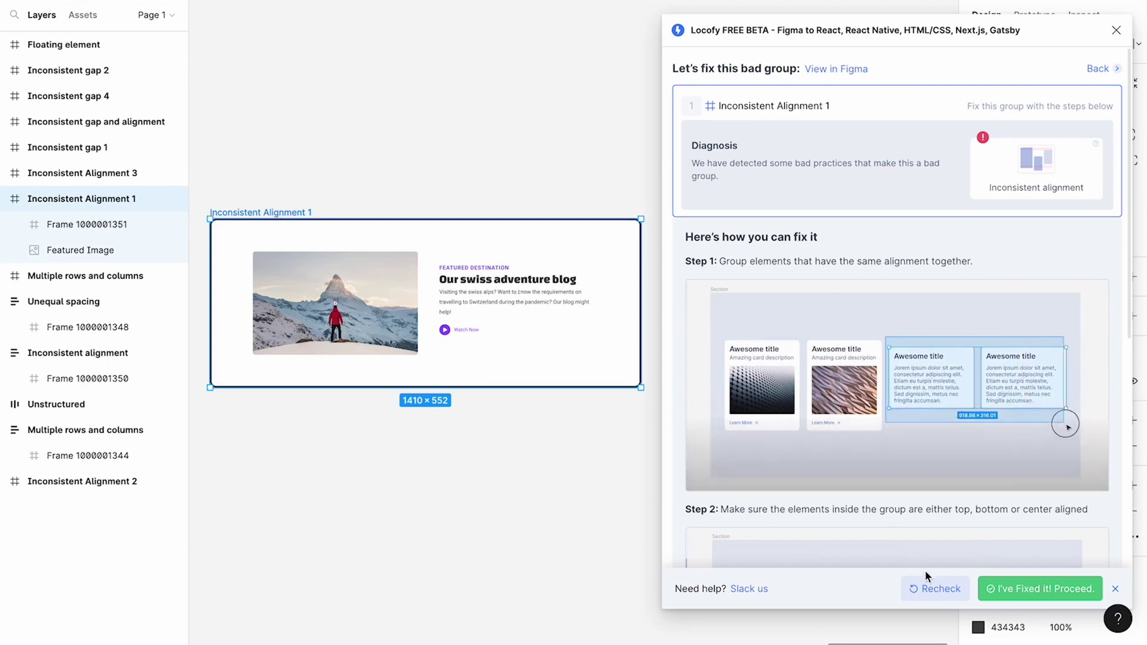
left_click(937, 591)
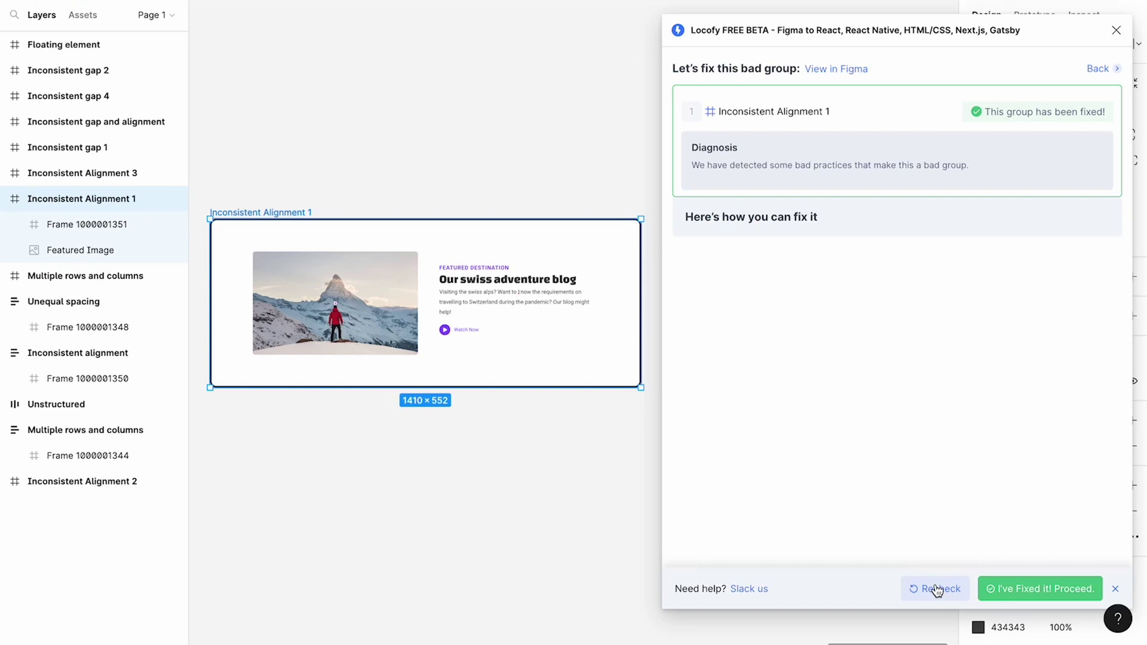
left_click(1029, 591)
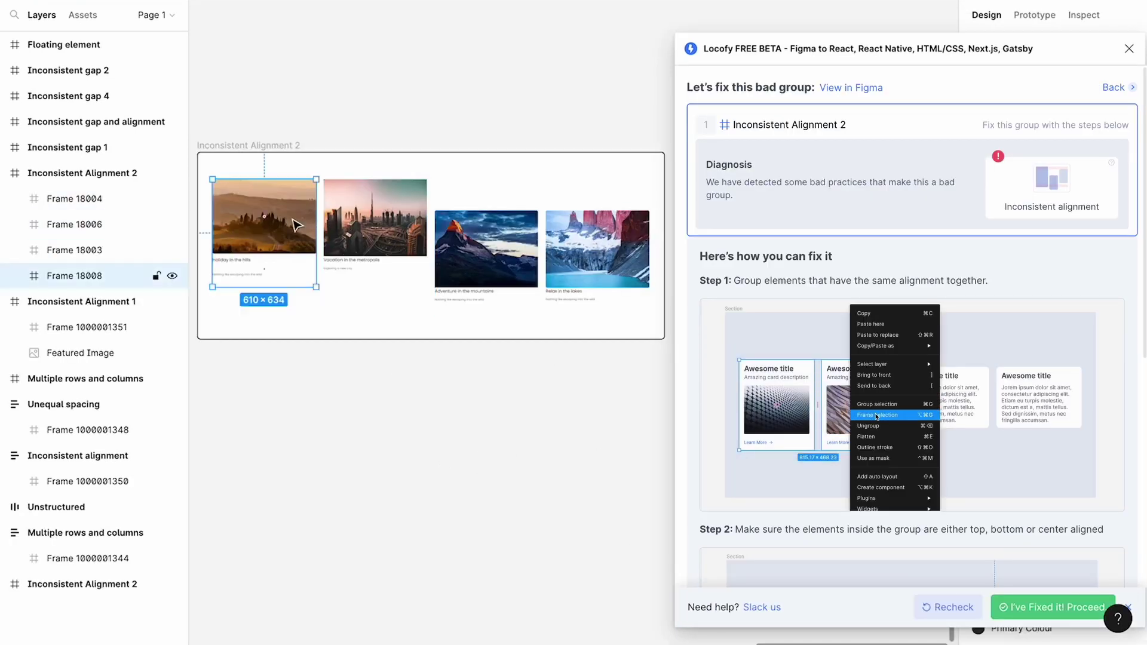
Wrap the Holiday in the hills and Vacation in the metropolis cards of Inconsistent Alignment 2 in one frame
left_click(119, 276)
left_click(376, 217, "shift")
right_click(375, 217)
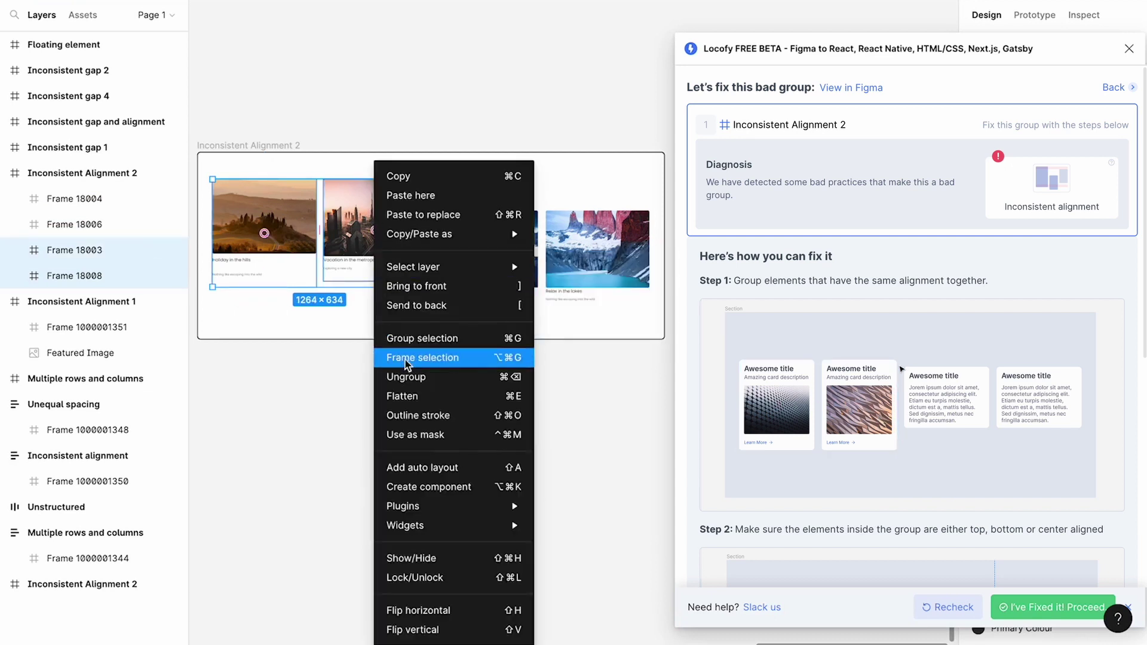
left_click(406, 358)
Wrap the two lower-placed cards in a frame and extend it up to the other pair's upper edge, about 782 px tall
left_click(132, 198)
left_click(131, 224, "shift")
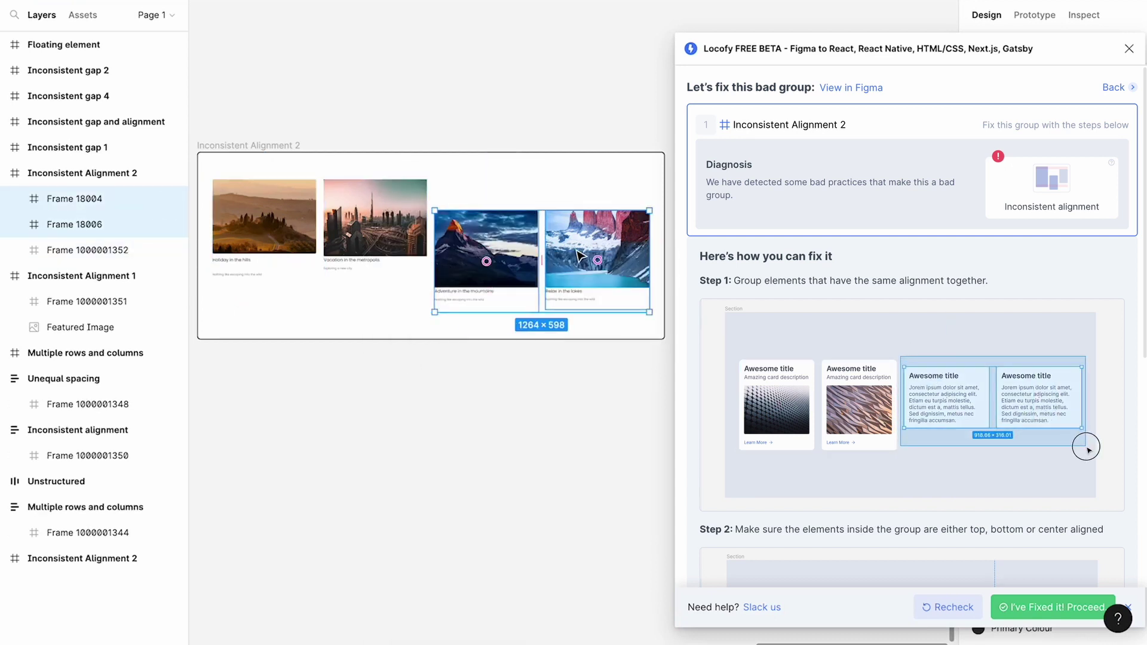
right_click(579, 257)
left_click(616, 358)
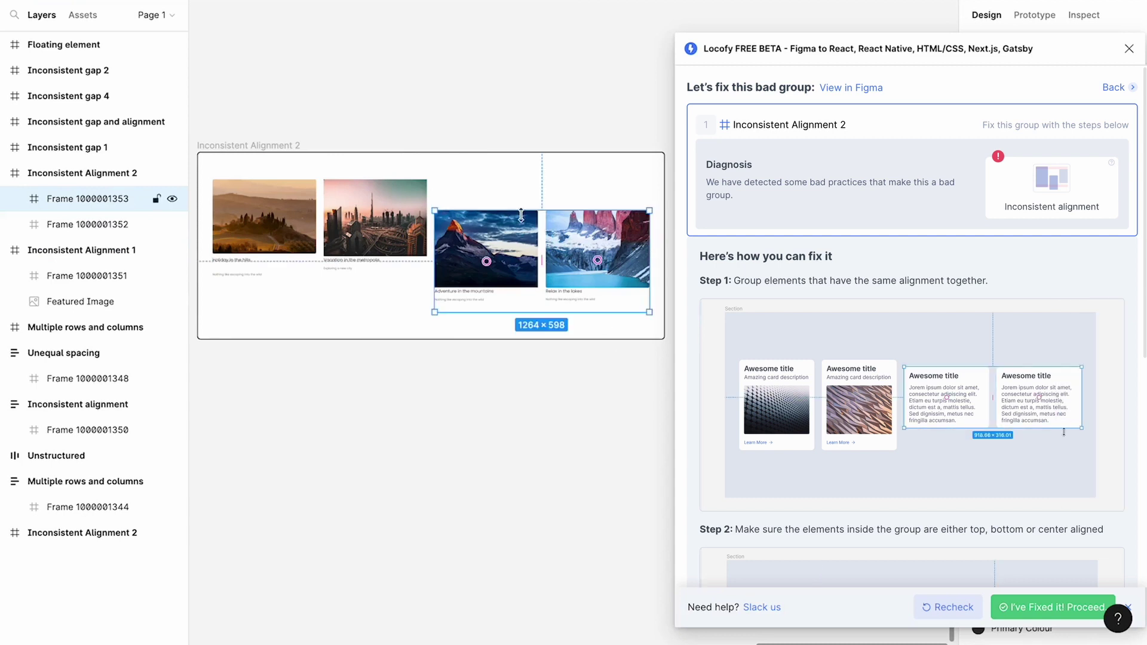
left_click_drag(513, 208, 512, 182)
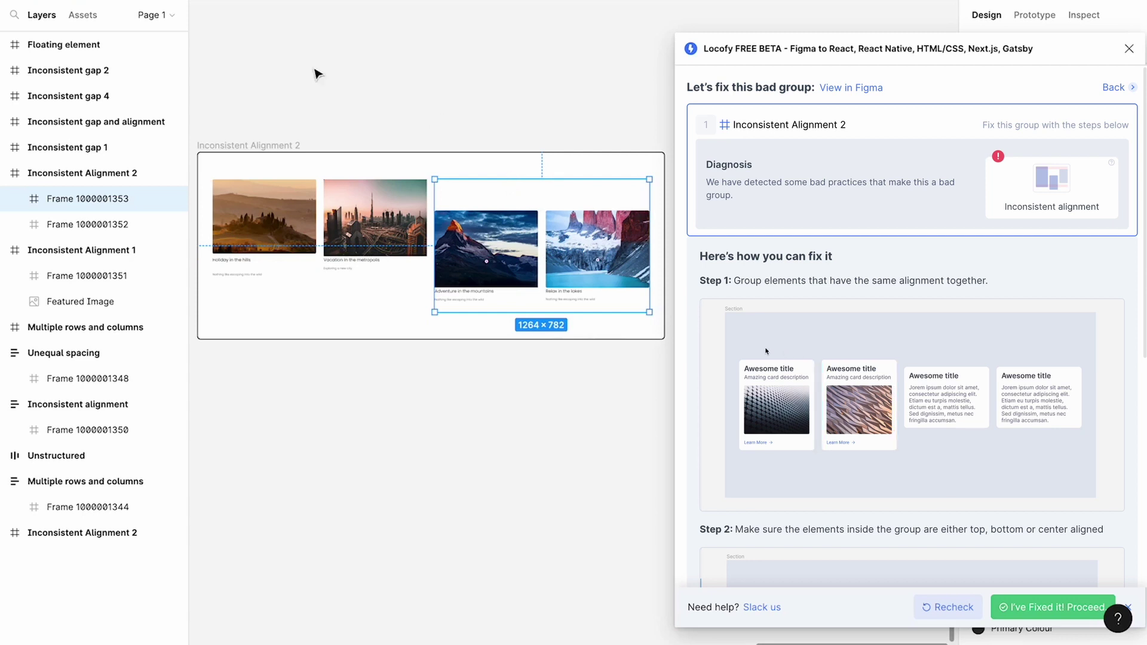
Recheck the Inconsistent Alignment 2 frame and mark its alignment issue as fixed
left_click(256, 147)
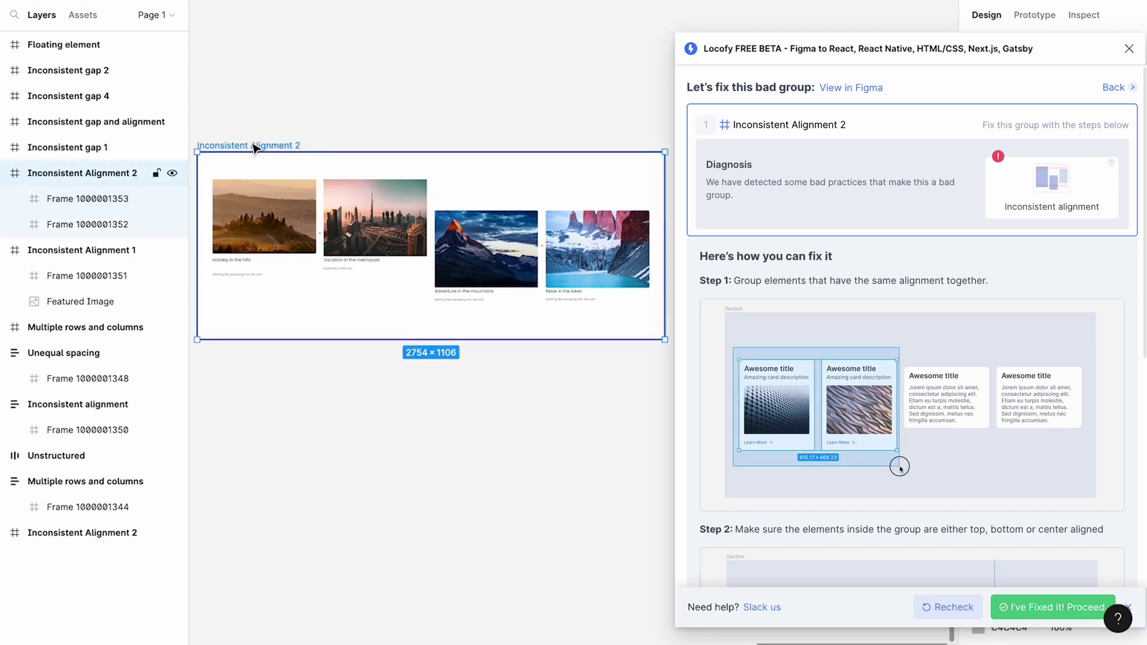
left_click(947, 608)
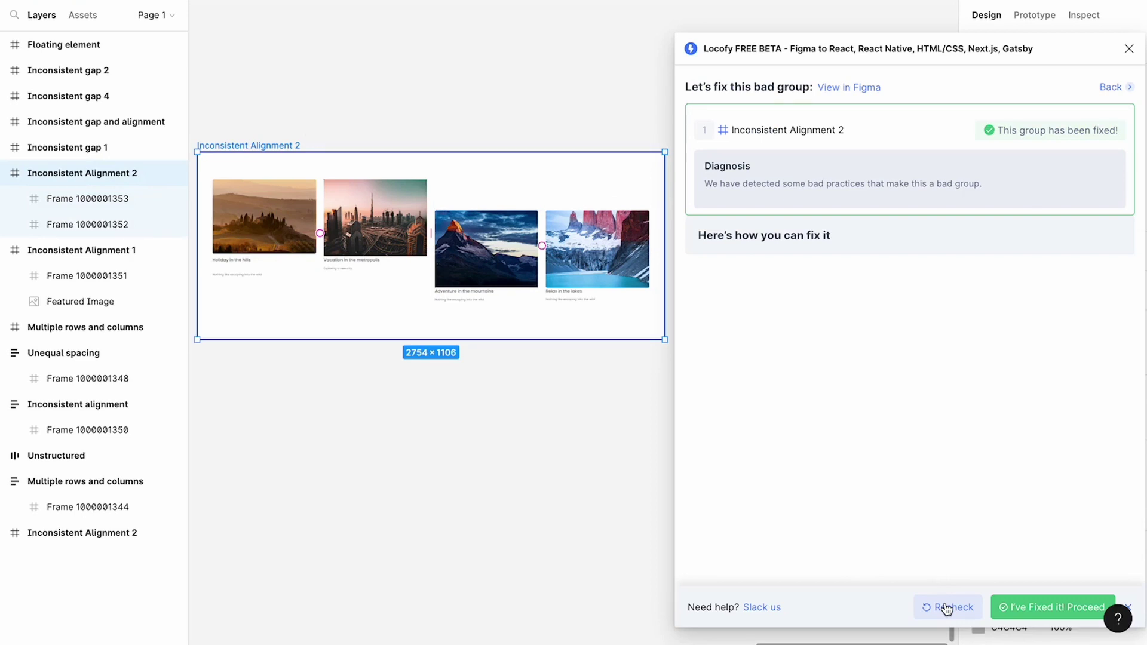
left_click(1073, 609)
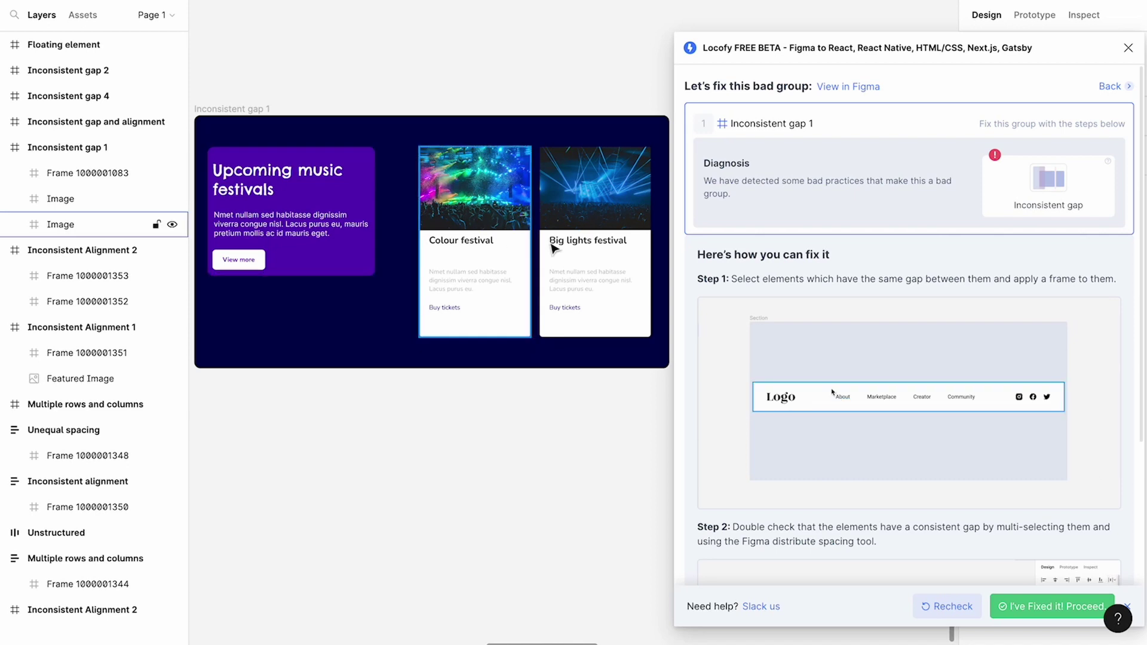
Wrap the Colour festival and Big lights festival cards of Inconsistent gap 1 in one frame
left_click(521, 248)
left_click(554, 254, "shift")
right_click(577, 255)
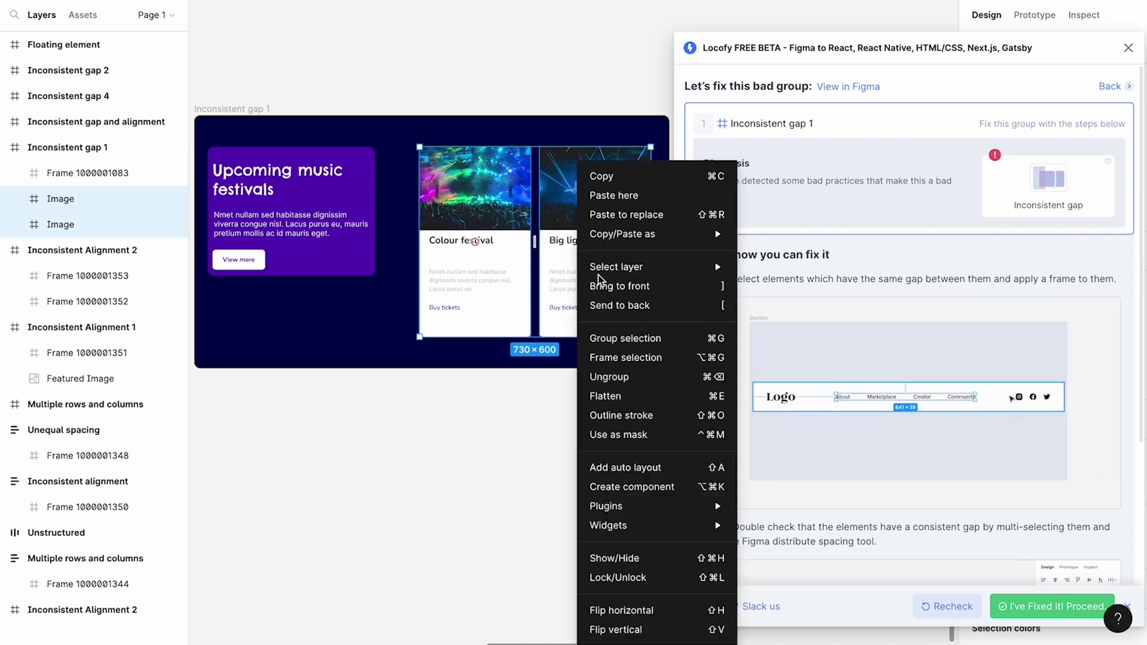
left_click(627, 364)
Enclose the Upcoming music festivals block and the framed pair of festival cards in one parent frame
left_click(362, 249)
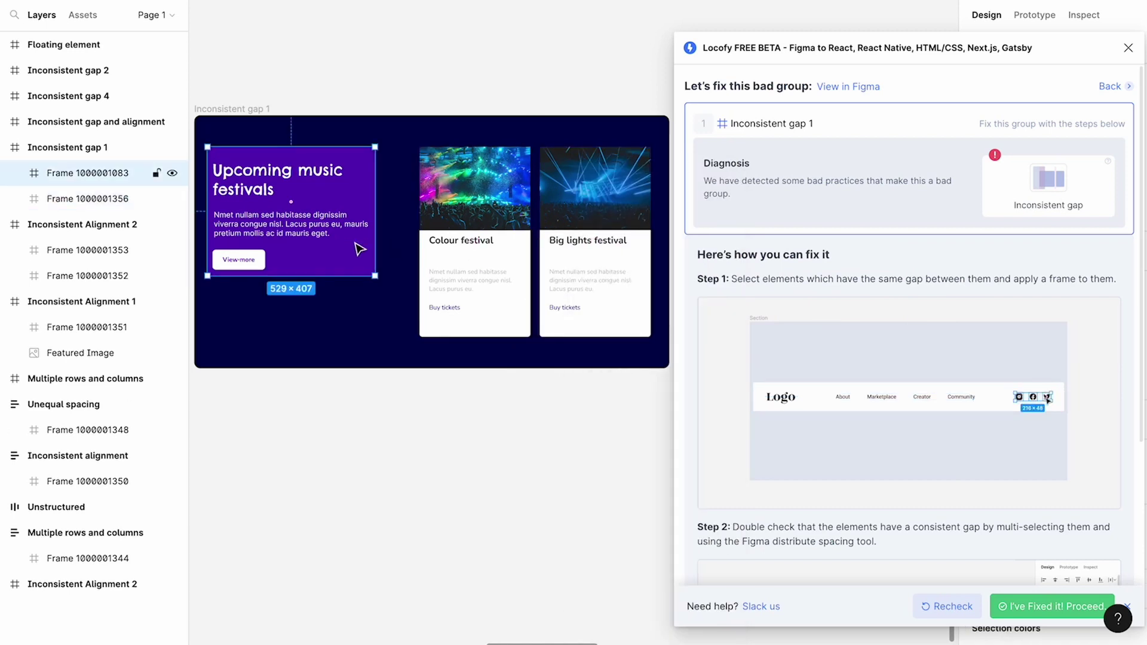
left_click(476, 263, "shift")
right_click(526, 243)
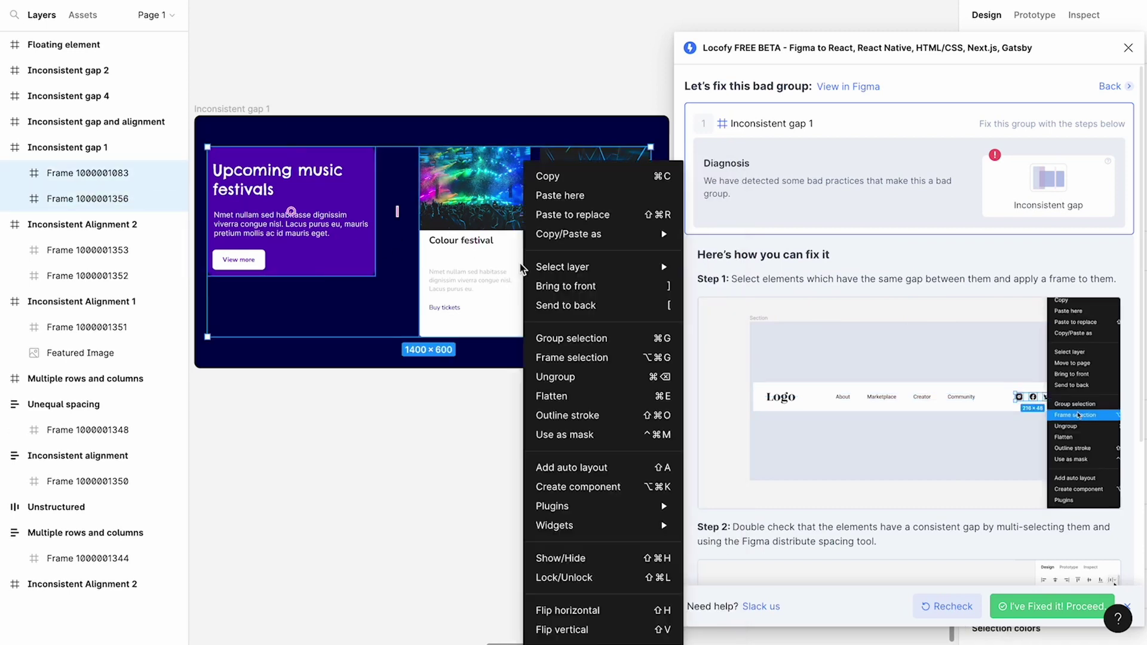
left_click(577, 356)
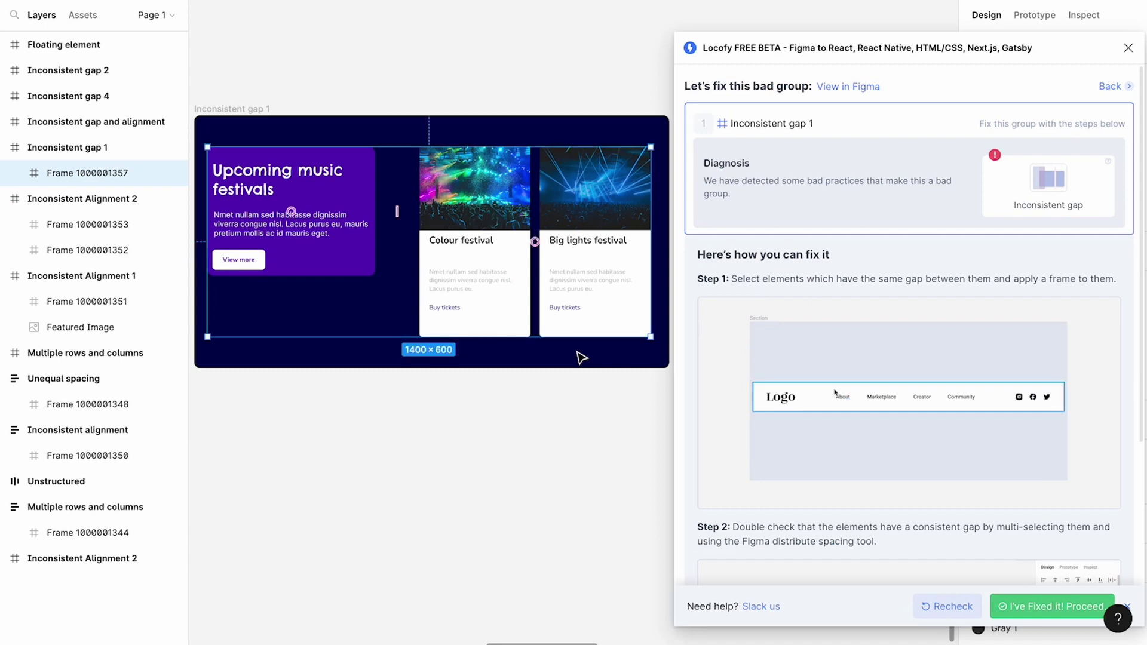
Recheck the Inconsistent gap 1 group and mark its gap issue as fixed
left_click(952, 607)
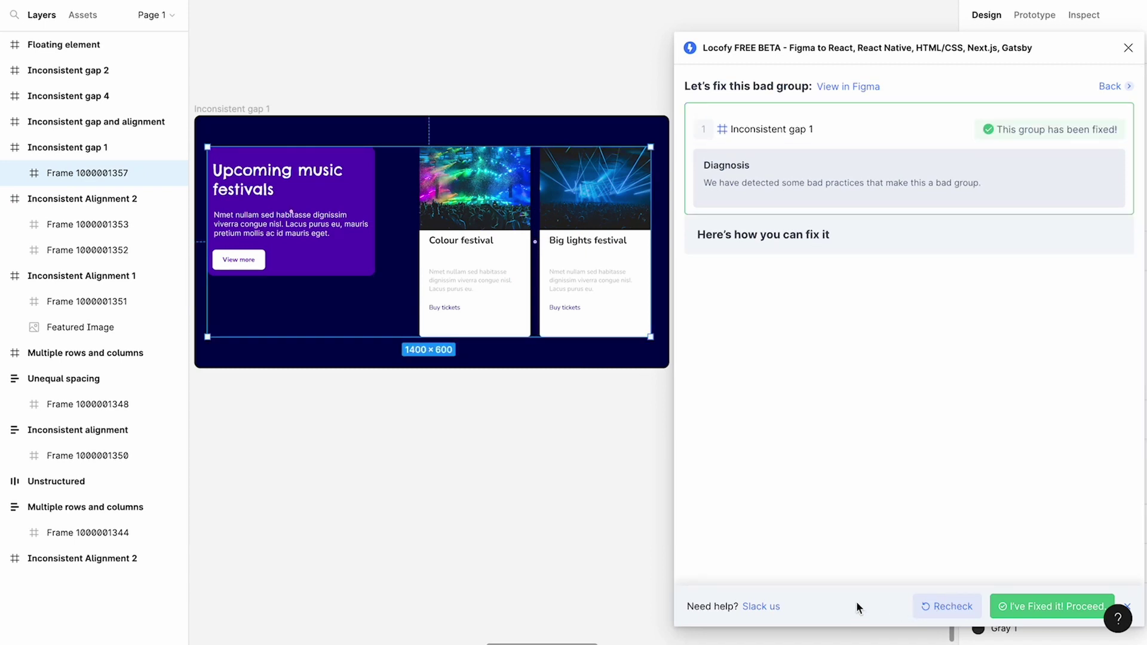
left_click(1060, 606)
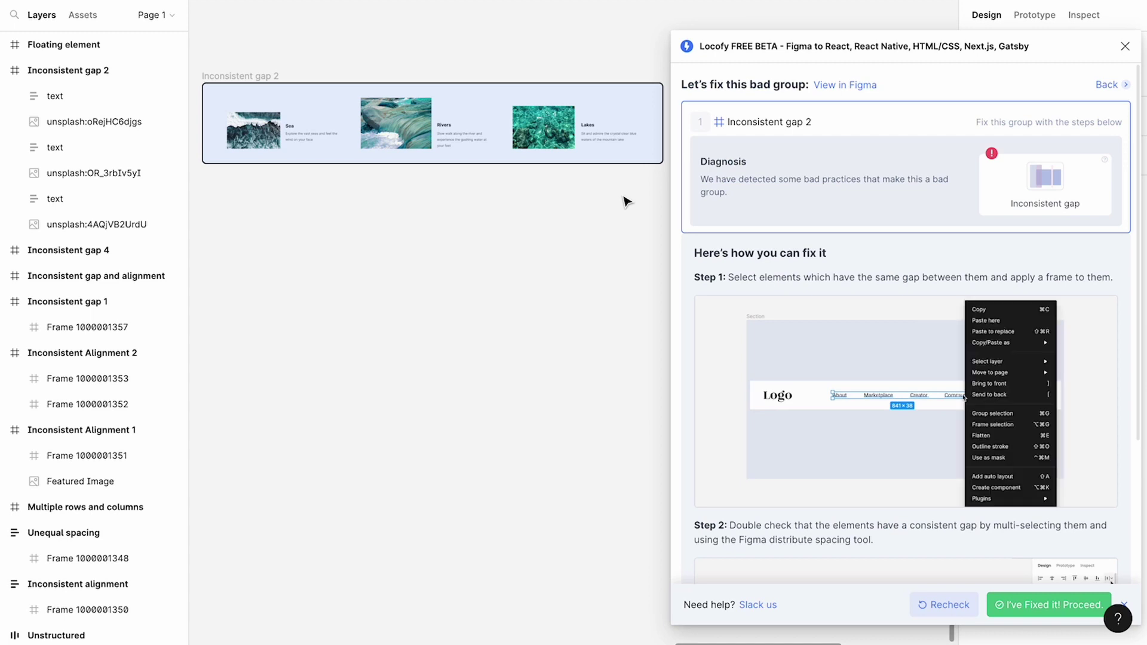
Wrap the Sea image and its text in a frame within Inconsistent gap 2
left_click(263, 128)
left_click(304, 132, "shift")
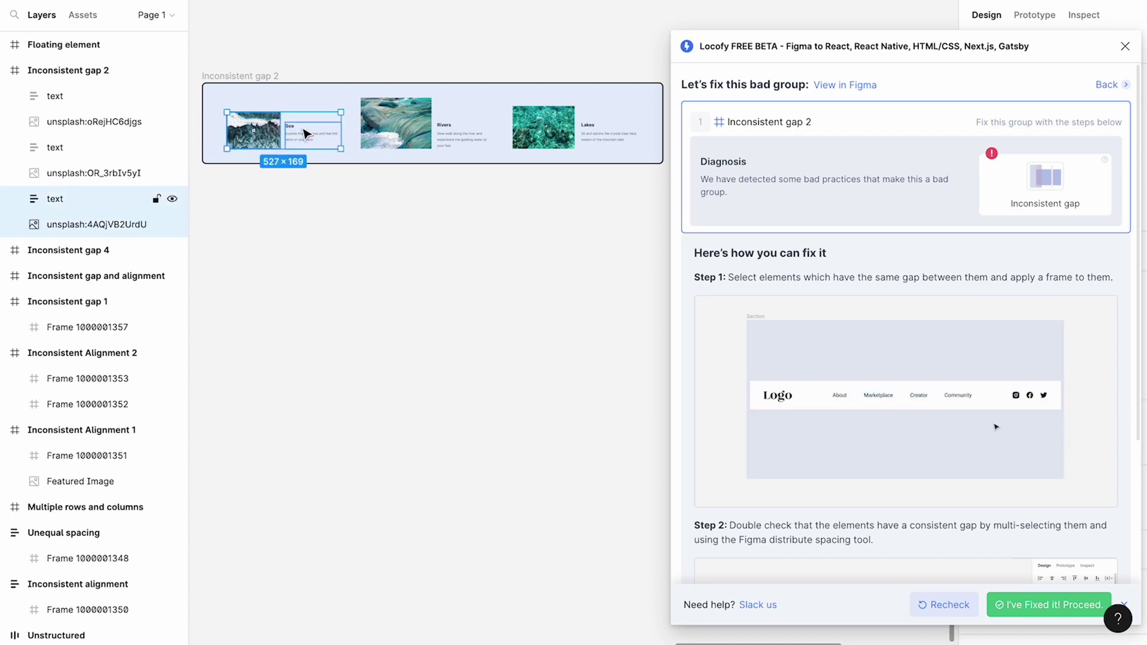
right_click(304, 126)
left_click(338, 317)
Wrap the Rivers image and its text in their own frame
left_click(394, 120)
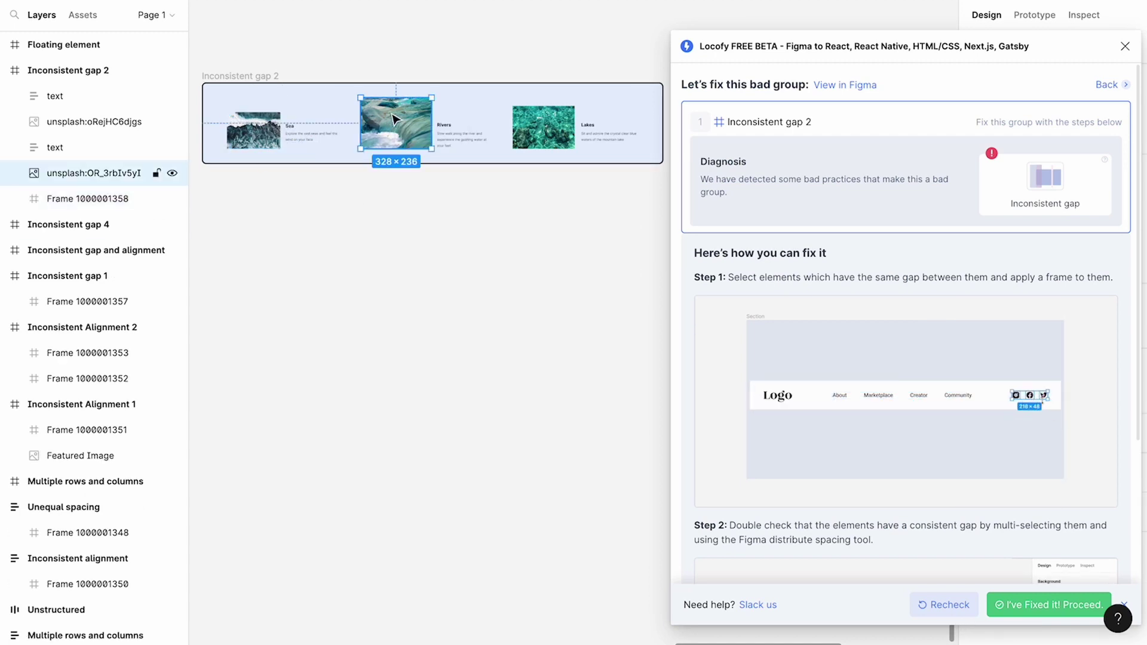
left_click(455, 134, "shift")
right_click(449, 134)
left_click(484, 331)
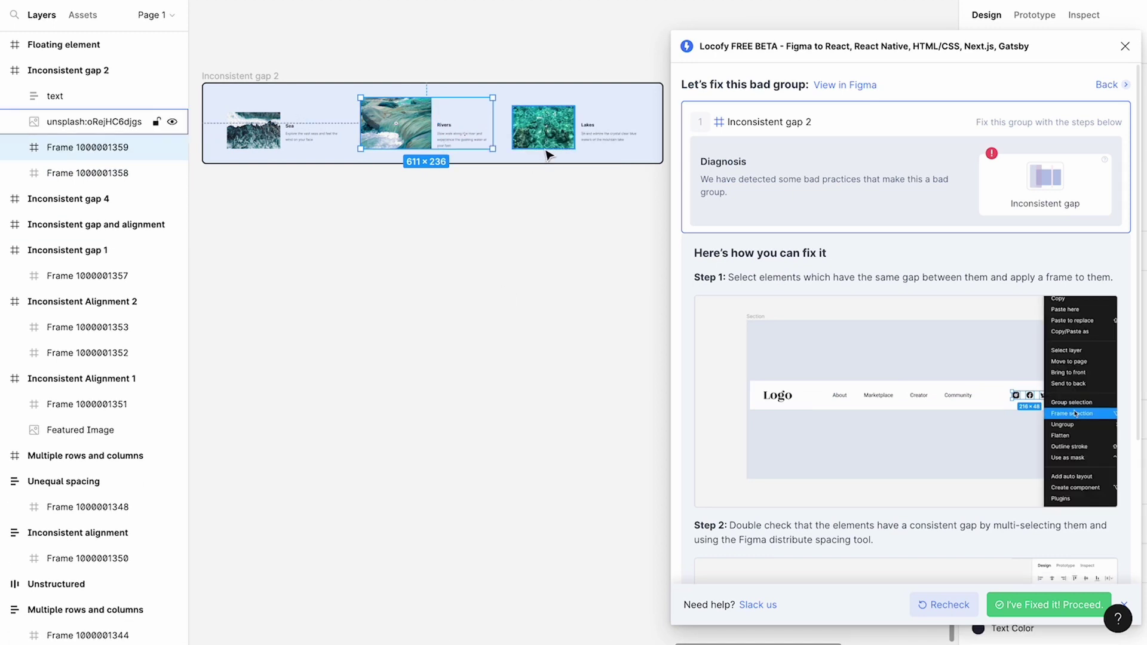
Wrap the Lakes image and its text in their own frame
left_click(544, 128)
left_click(604, 132, "shift")
right_click(593, 134)
left_click(616, 330)
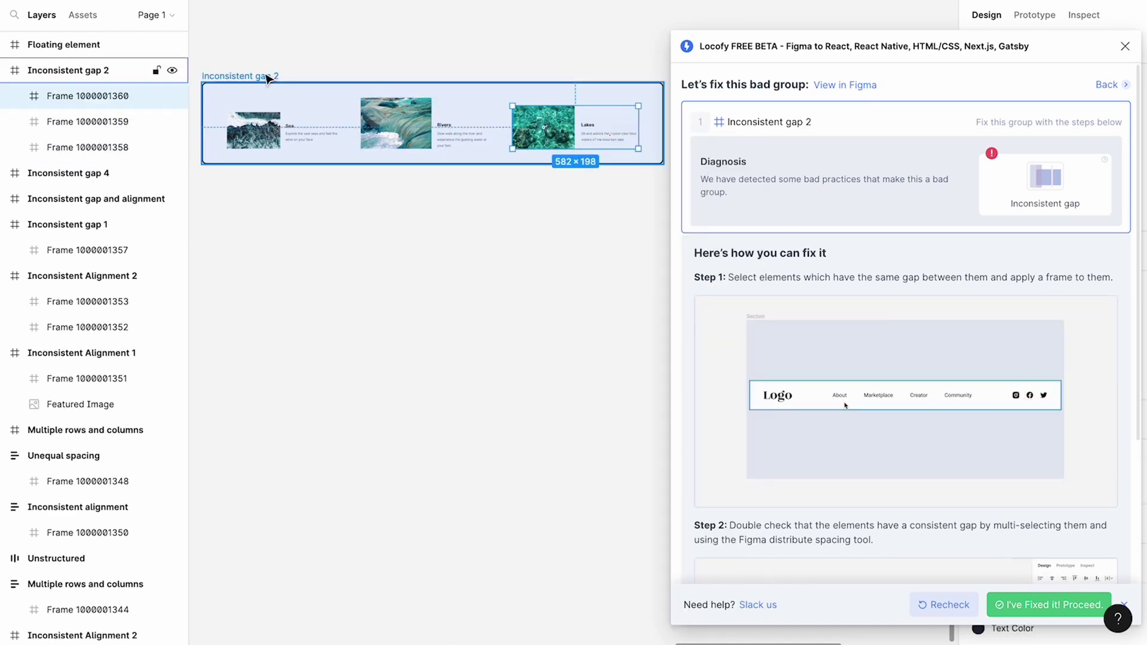
Recheck the Inconsistent gap 2 frame against the plugin's gap diagnosis
left_click(271, 77)
mouse_move(740, 500)
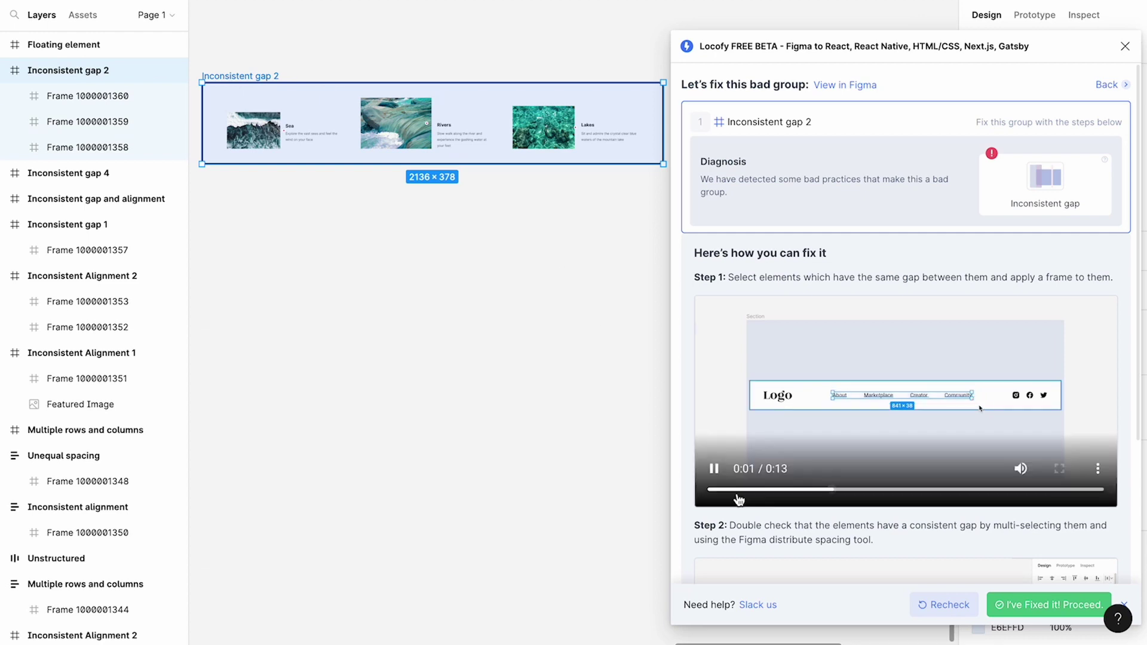
left_click(933, 607)
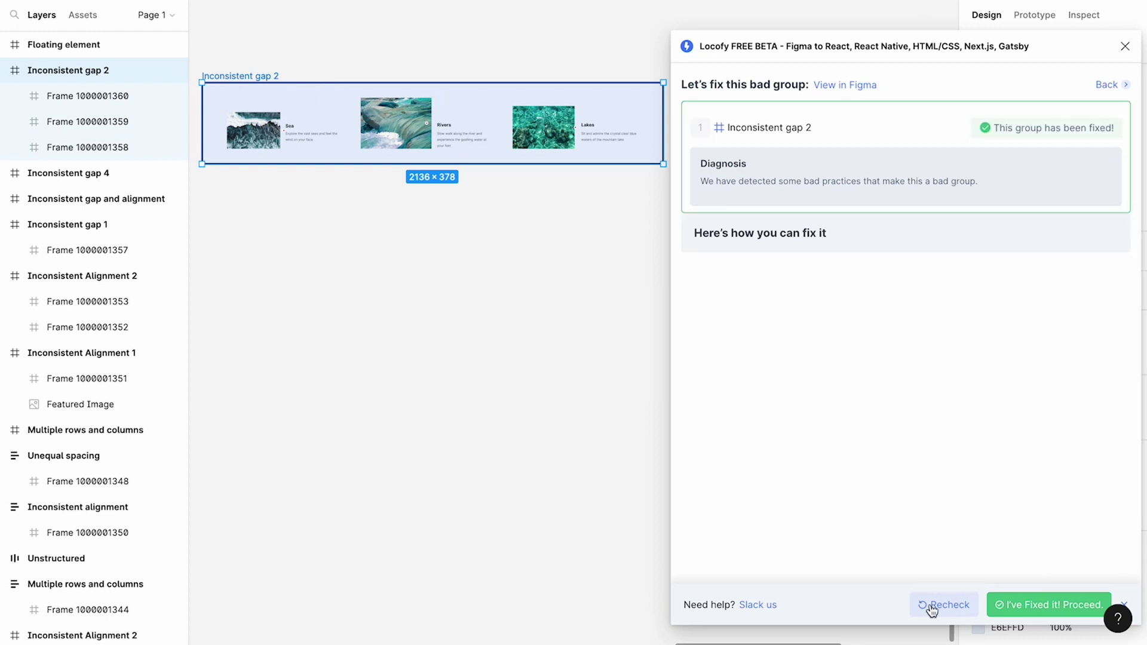
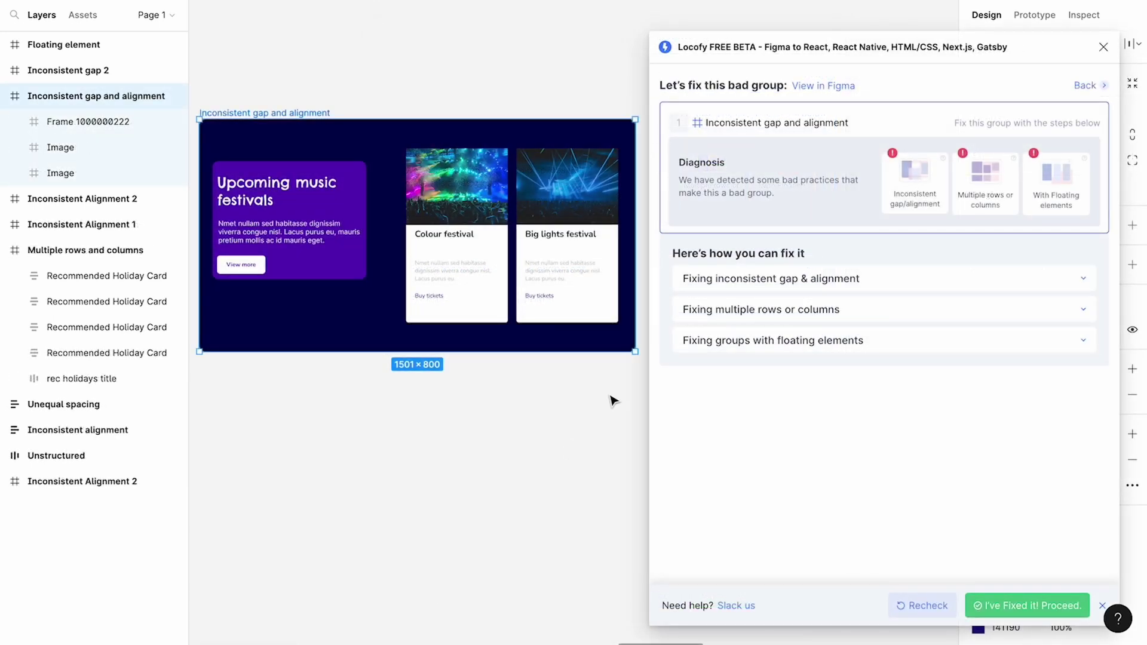
Wrap the Colour festival and Big lights festival cards of Inconsistent gap and alignment in one frame
left_click(492, 218)
left_click(554, 236, "shift")
right_click(554, 234)
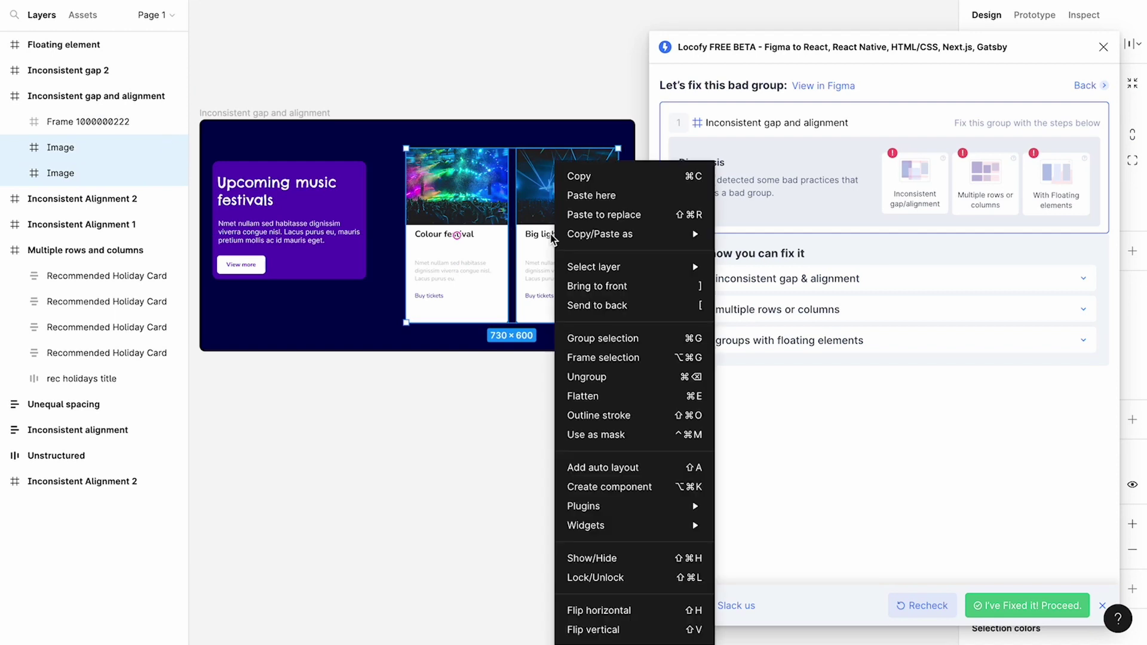
left_click(603, 357)
Wrap the Upcoming music festivals block in its own frame
left_click(326, 249)
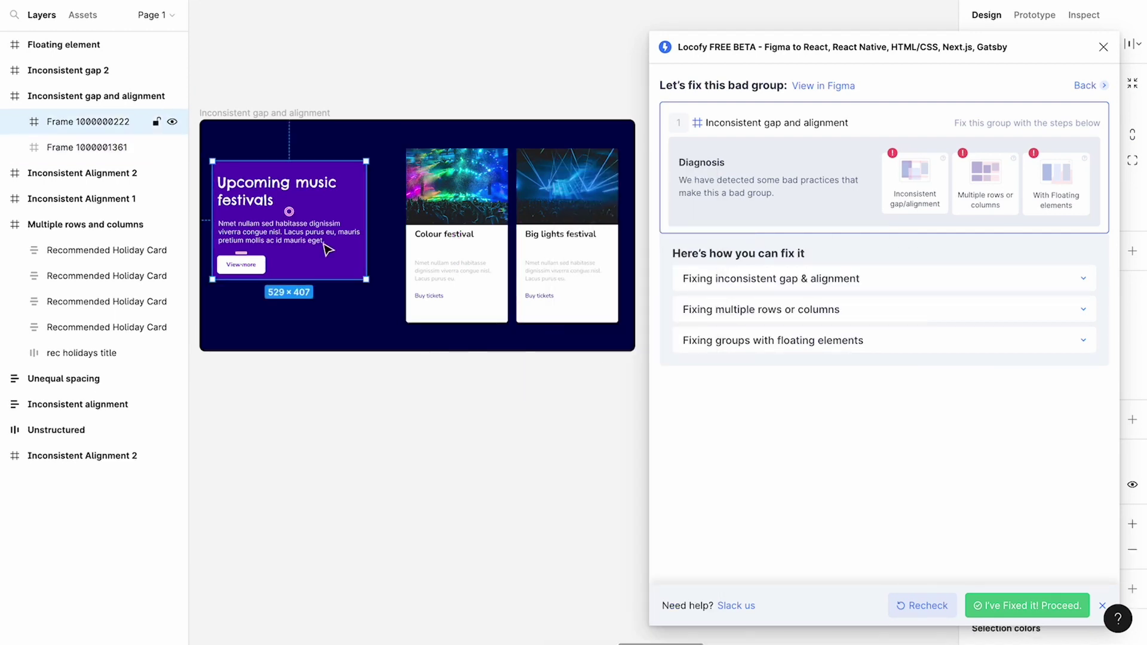
right_click(328, 249)
left_click(385, 335)
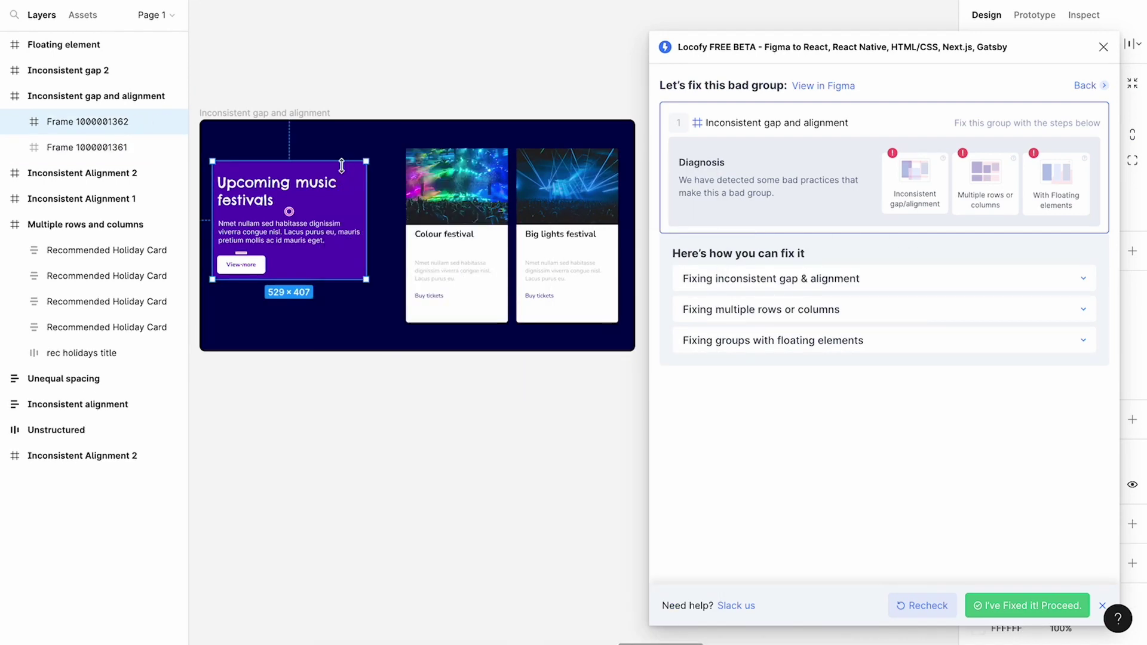
Extend the Upcoming music festivals frame upward to about 451 high, level with the festival cards' top edge, and recheck and submit the group
left_click_drag(341, 165, 343, 150)
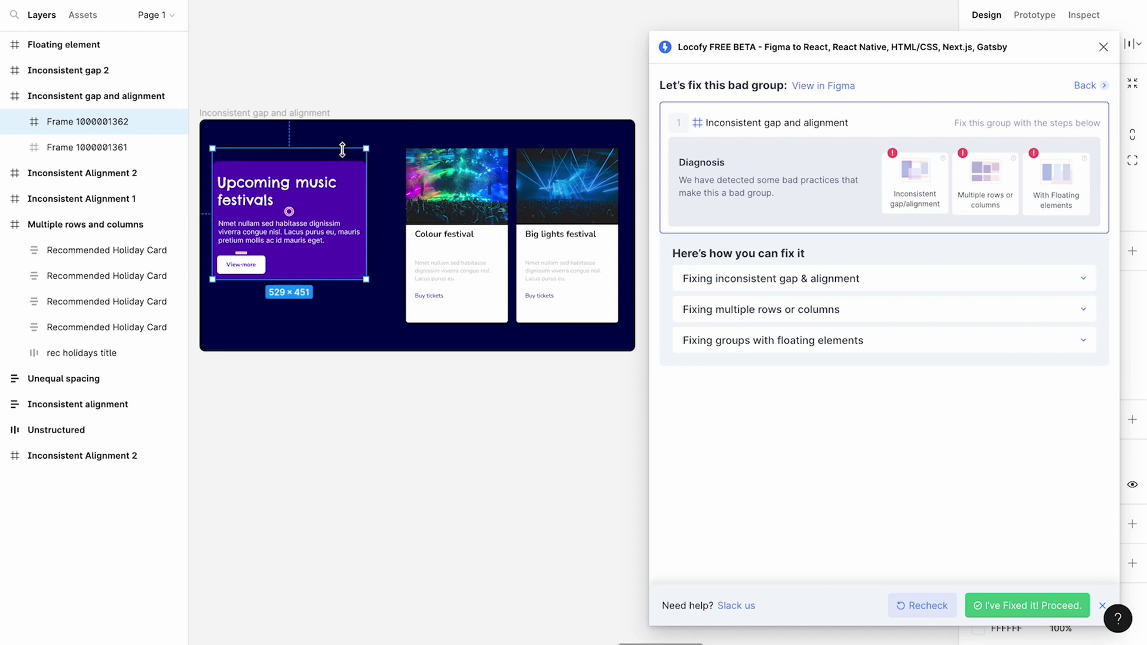
left_click(256, 112)
left_click(915, 606)
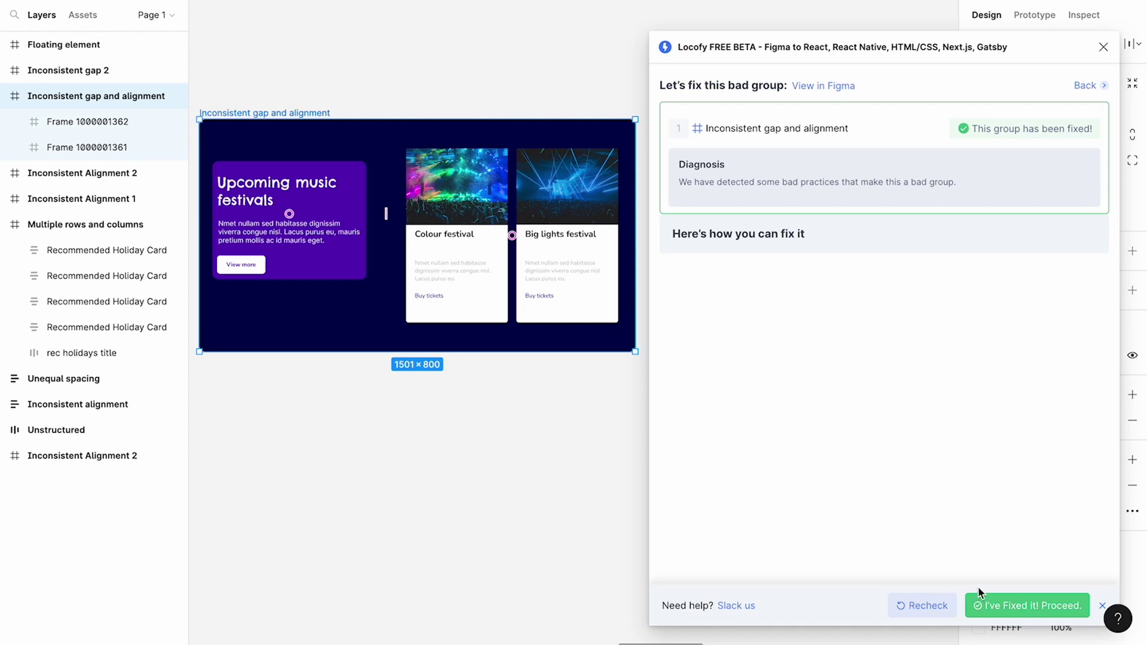
left_click(1029, 607)
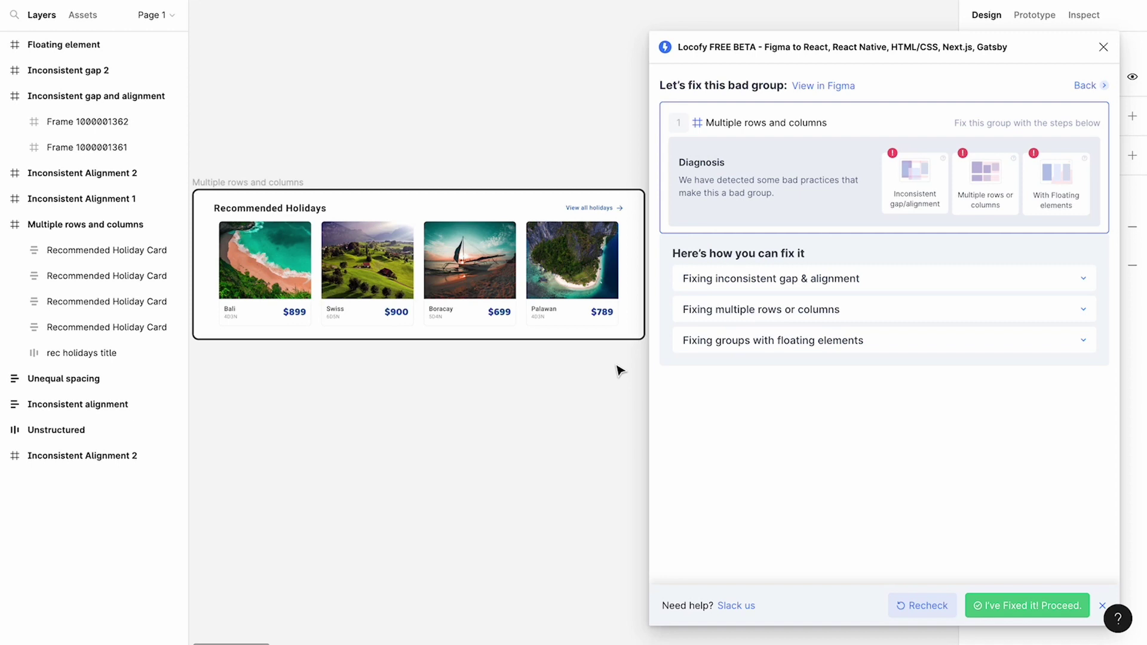
Wrap the Recommended Holidays heading and the View all holidays link in one frame
left_click(314, 209)
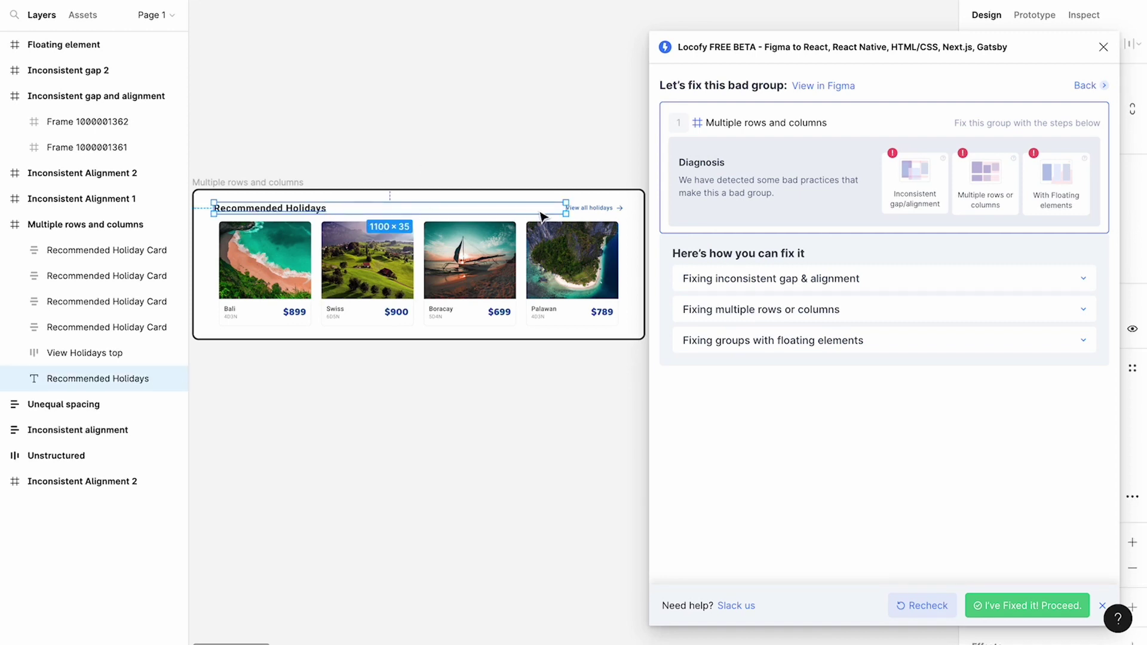
left_click(583, 208, "shift")
right_click(584, 209)
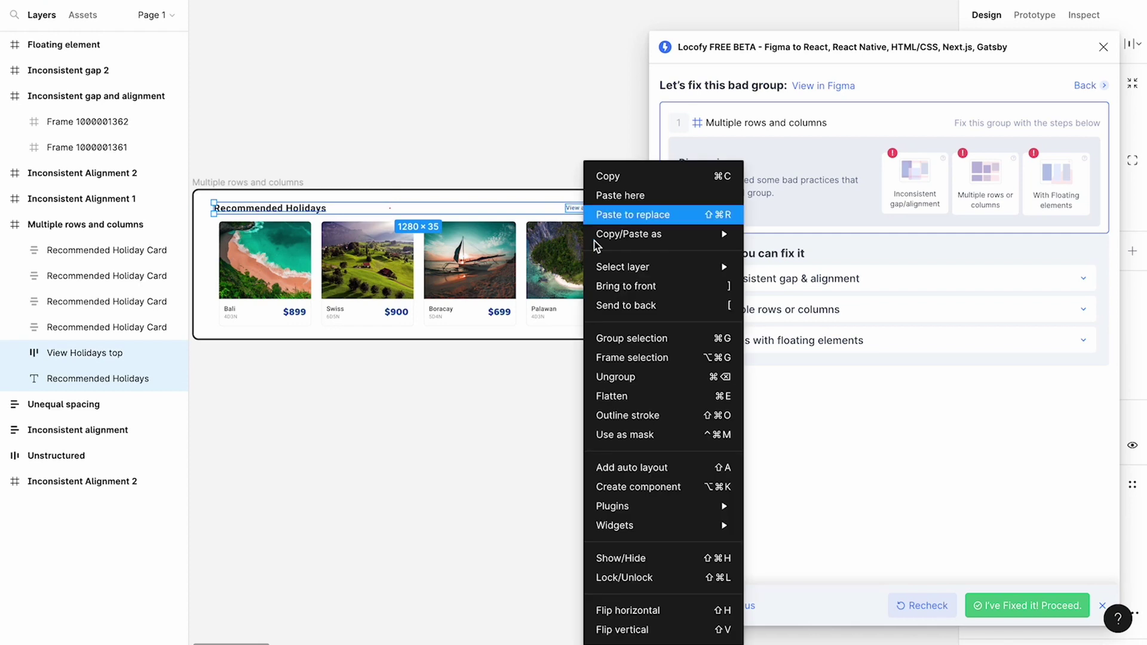
left_click(635, 357)
Wrap the four Recommended Holiday Cards in one frame, and recheck and submit the Multiple rows and columns group
left_click_drag(263, 287, 542, 285)
right_click(543, 285)
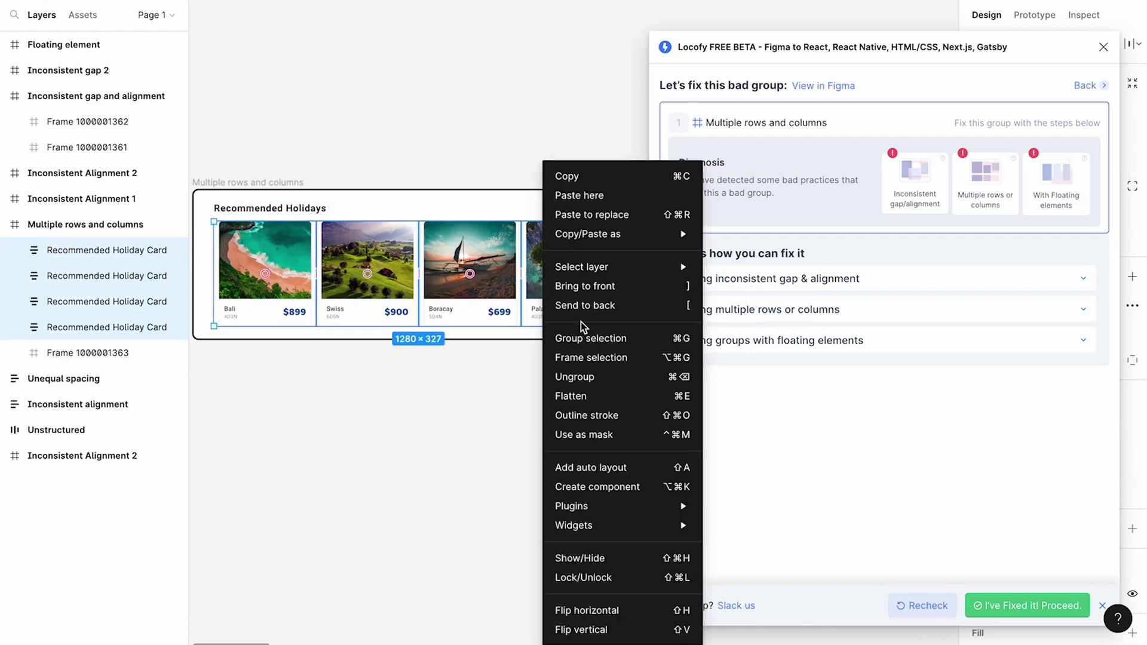
left_click(599, 362)
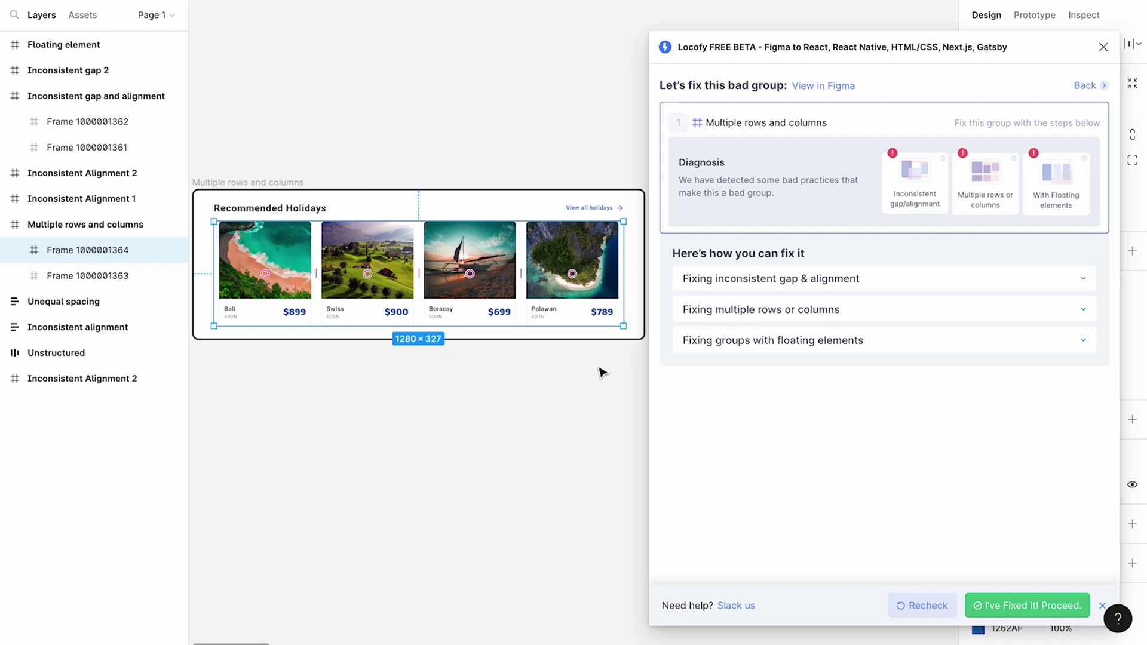
left_click(926, 607)
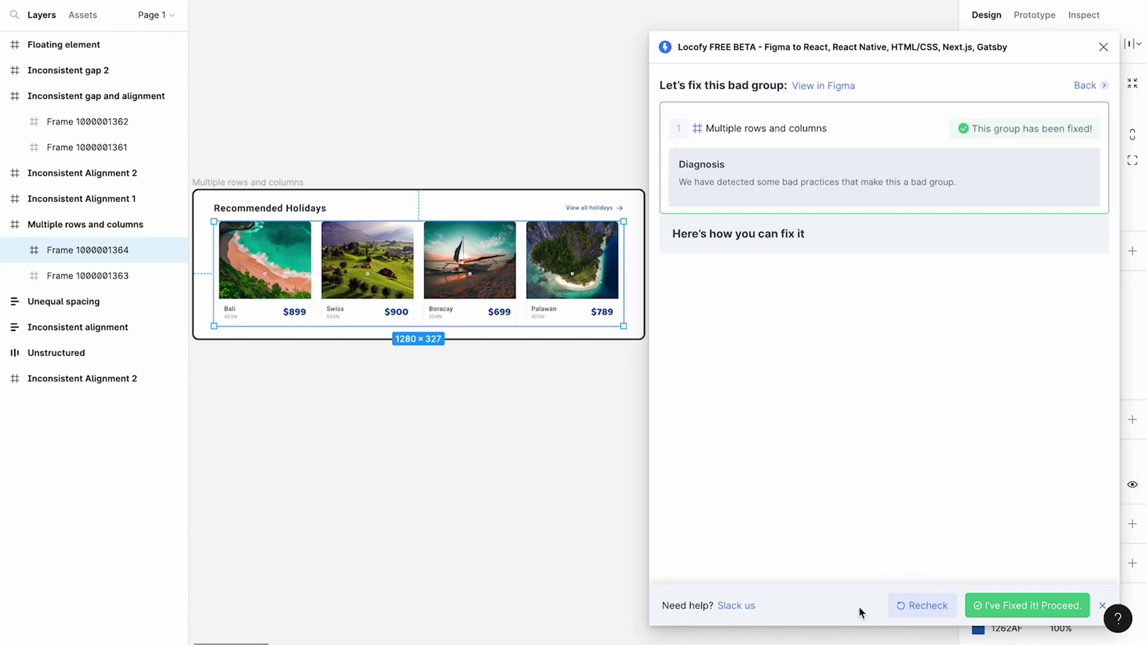
left_click(1030, 606)
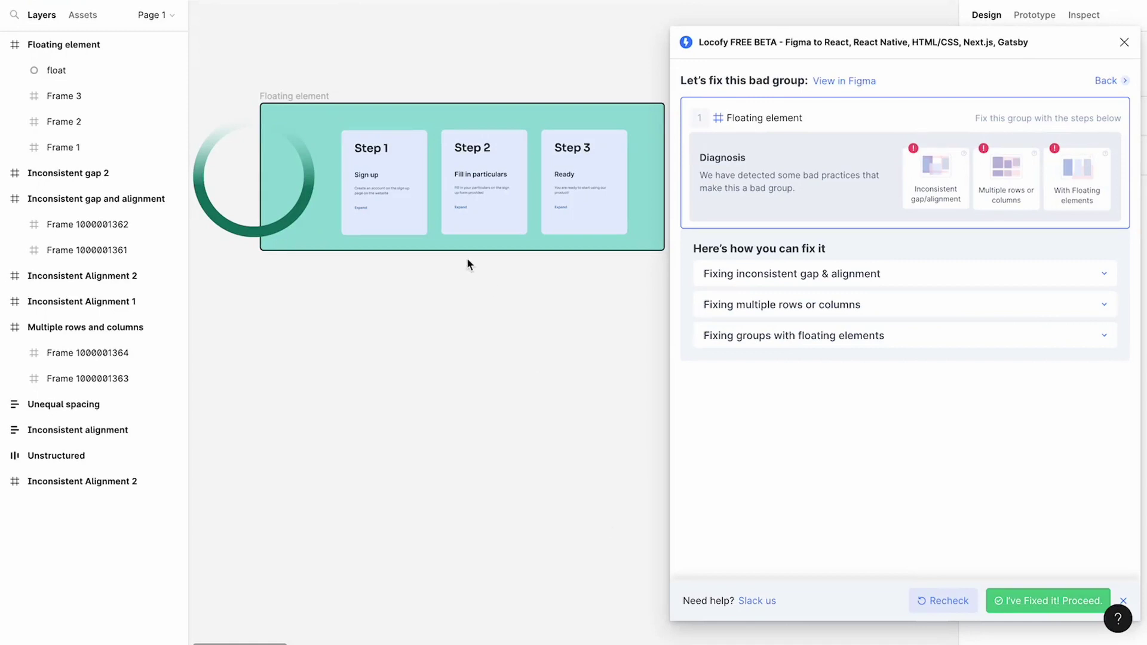
Move the green float ring out of the Floating element frame to the empty canvas below it and recheck the group
left_click(240, 232)
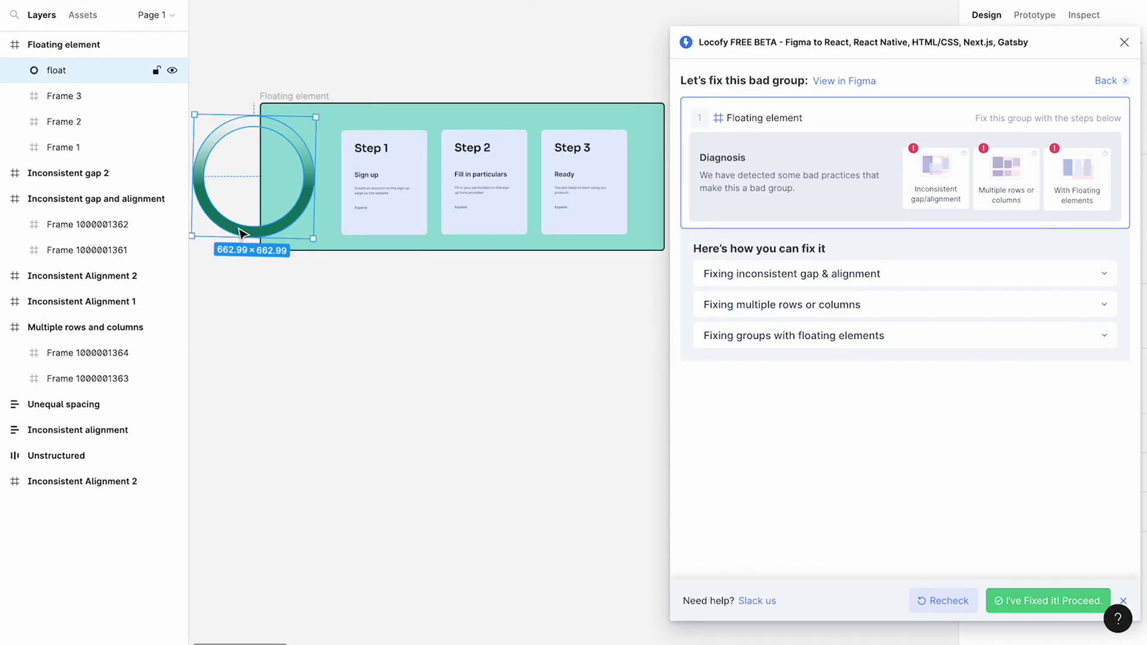
left_click_drag(239, 232, 241, 374)
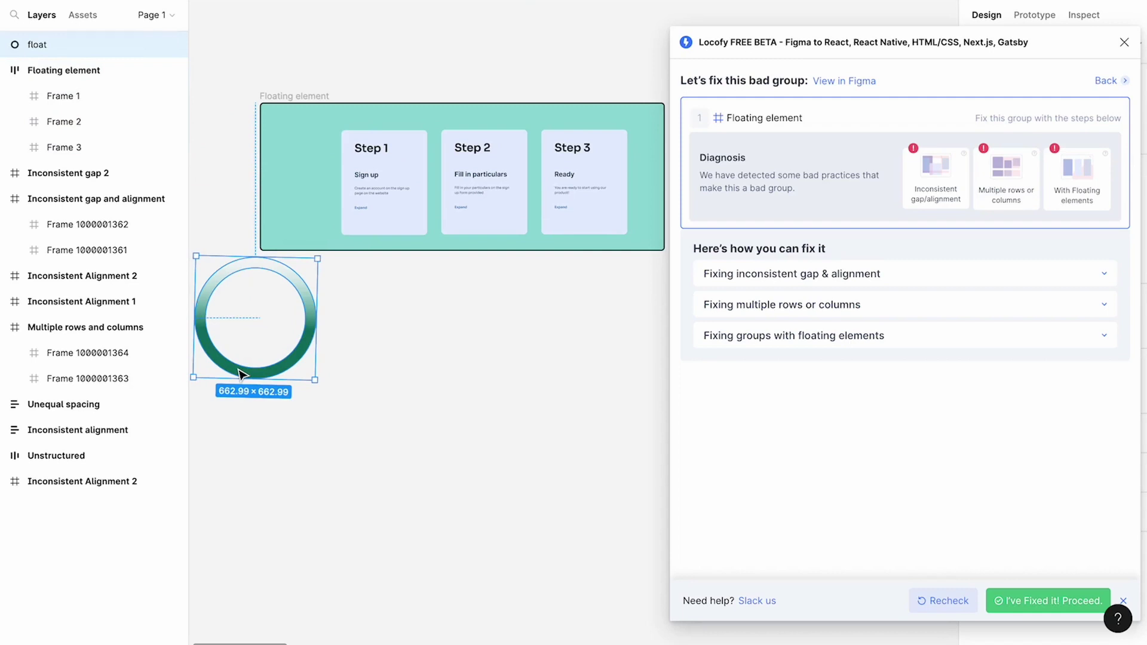
left_click(943, 600)
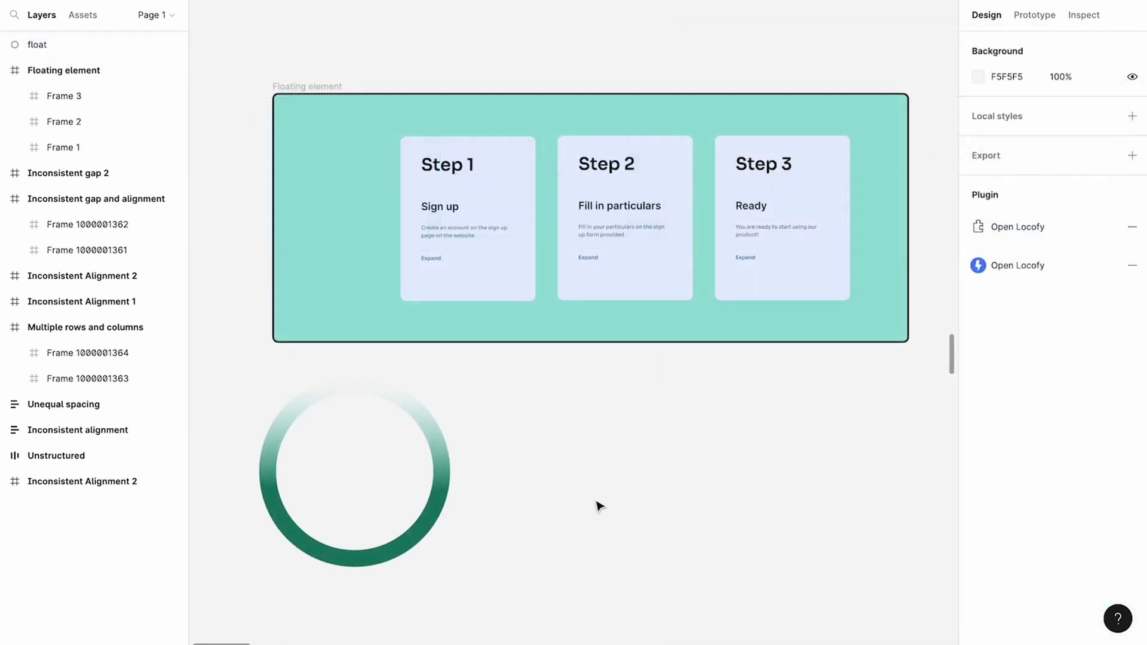
Add auto layout to the Floating element frame and set its individual left padding to 445
left_click(317, 172)
right_click(318, 173)
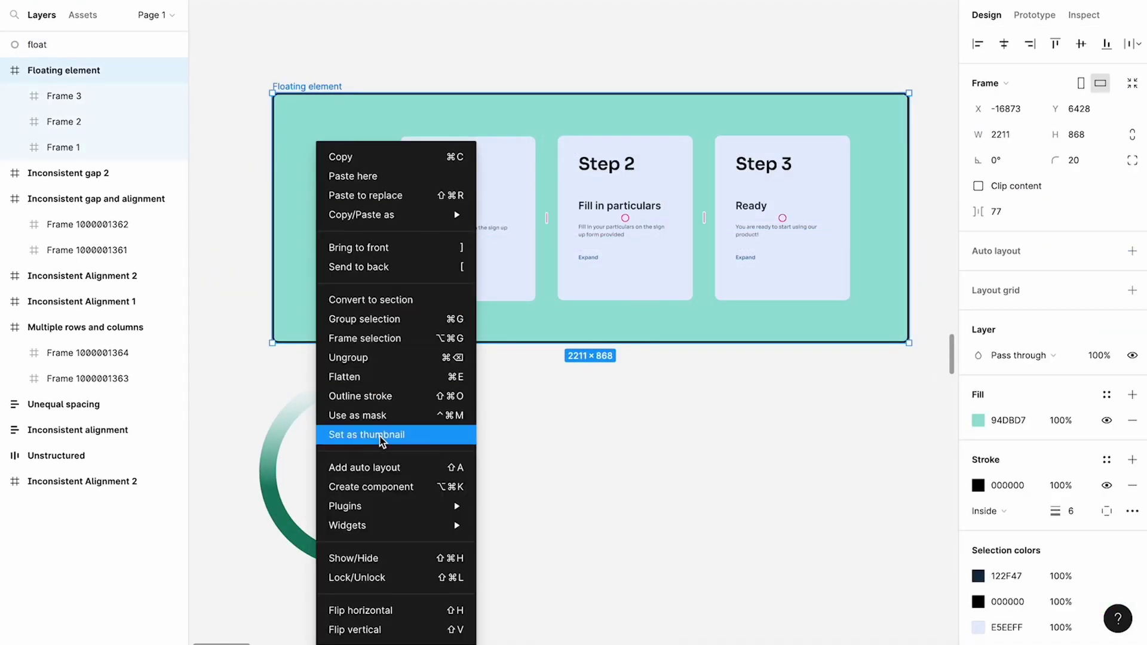
left_click(384, 467)
left_click(1132, 335)
left_click(1004, 339)
type("454")
key("Return")
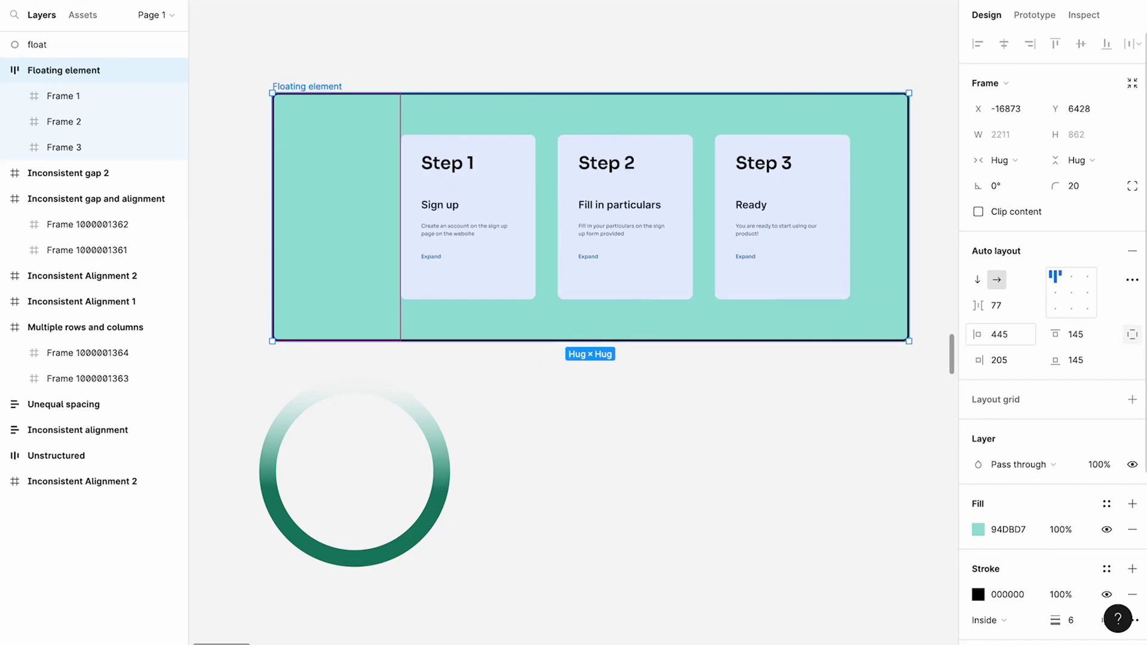
Put the float ring back inside the Floating element frame with absolute position and place it over the frame's left edge
left_click_drag(435, 514, 462, 285)
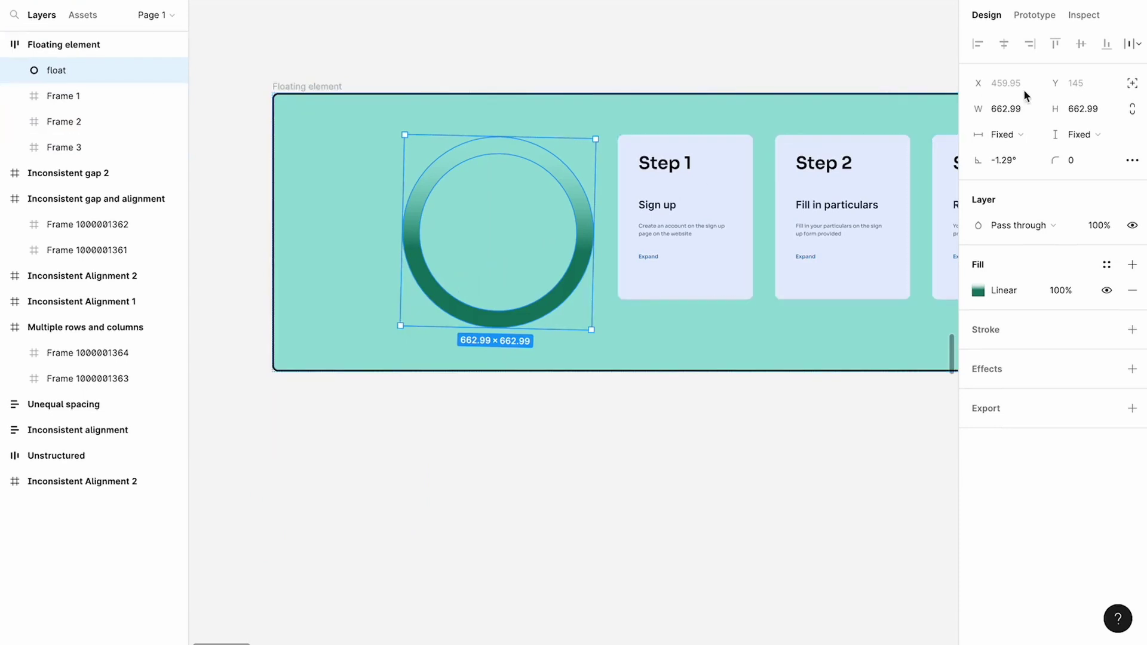
left_click(1130, 87)
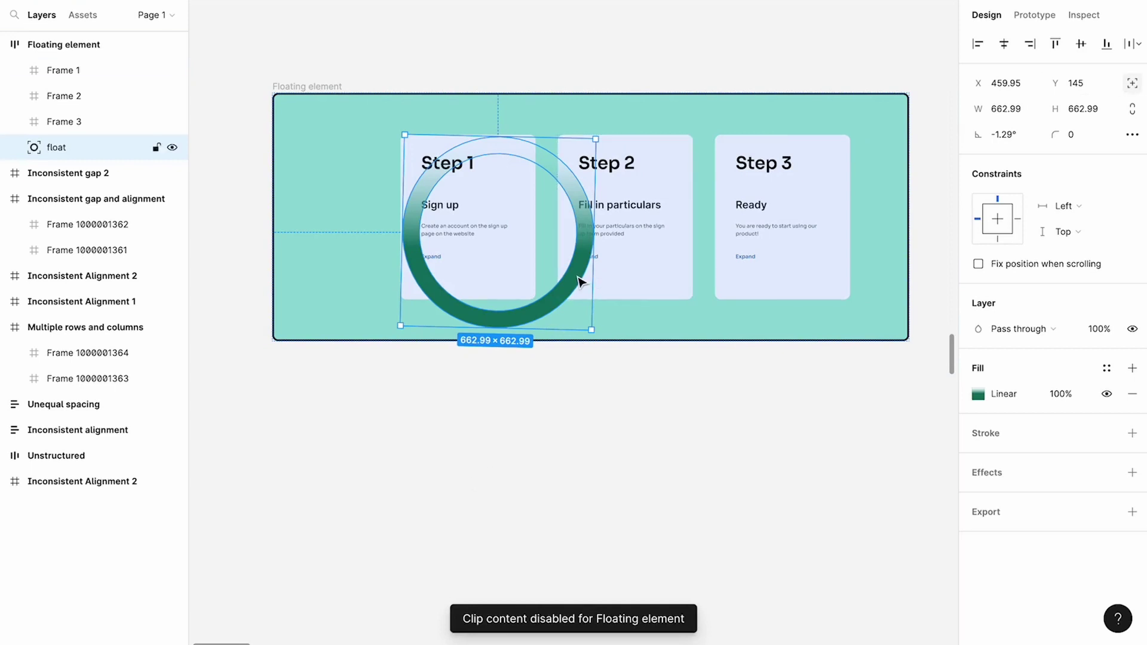
left_click_drag(578, 281, 352, 257)
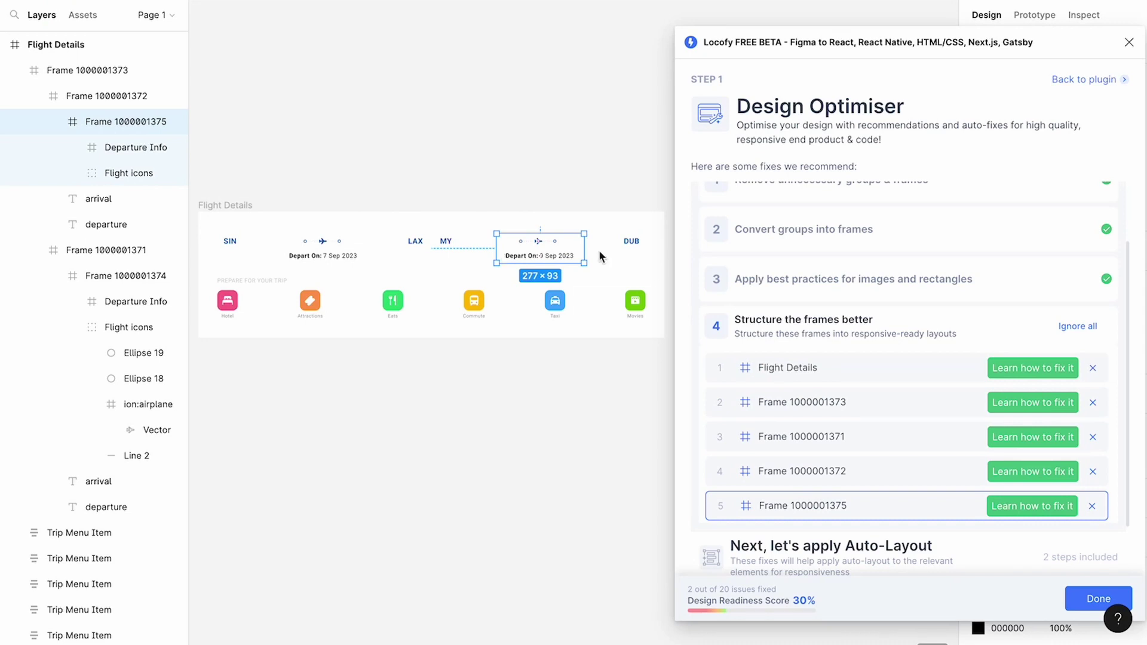
left_click(1093, 507)
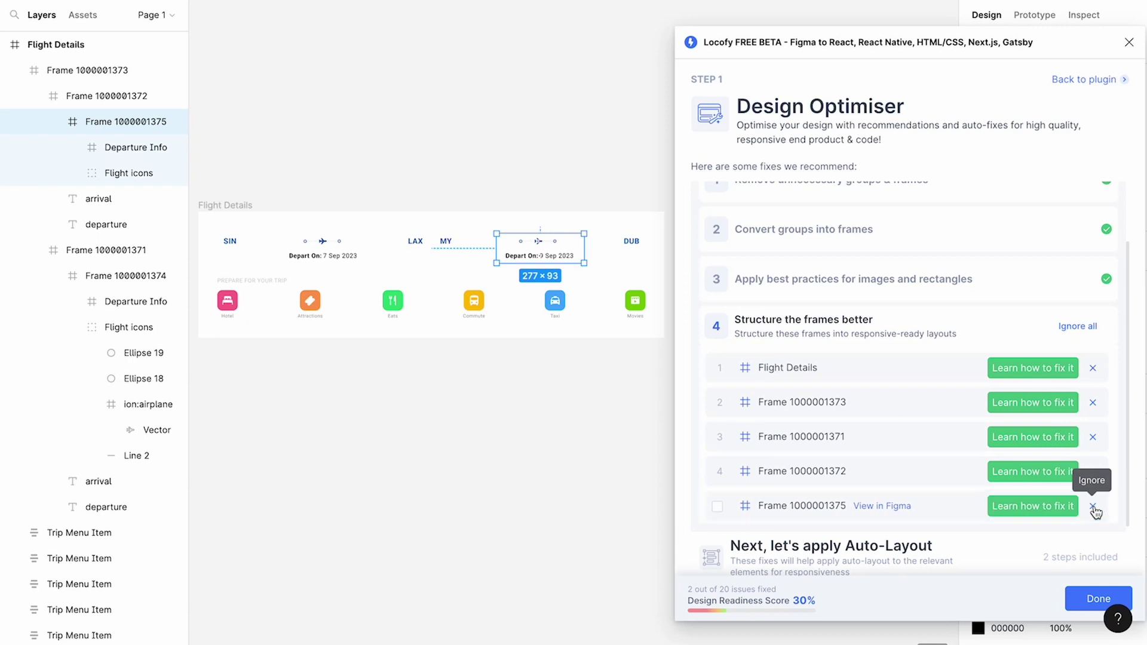
left_click(1093, 504)
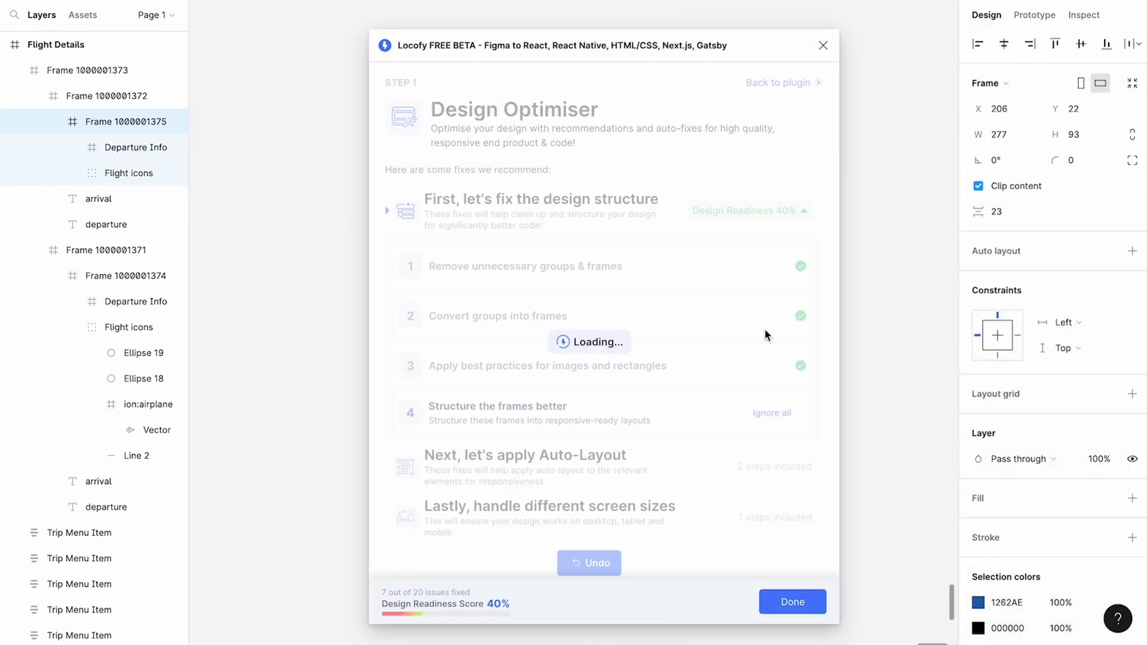